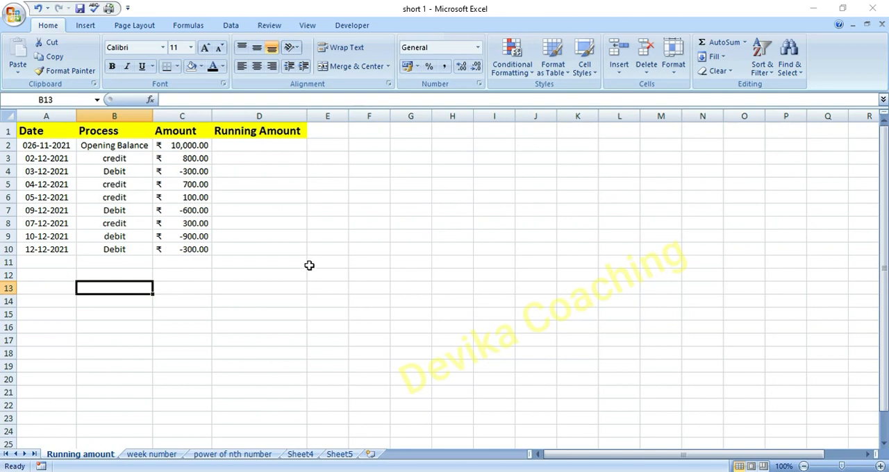
# - Enter the formula =SUM($C$2:C2) in cell D2 to start the Running Amount column
pyautogui.click(282, 145)
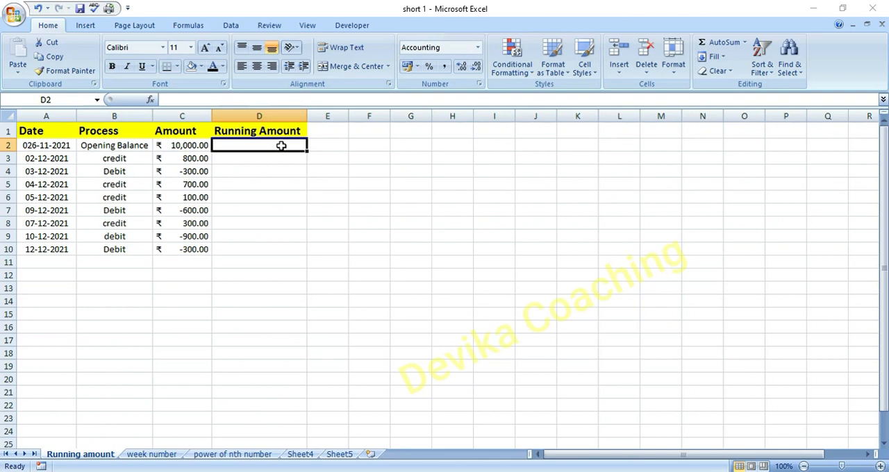
pyautogui.write('=SUM(')
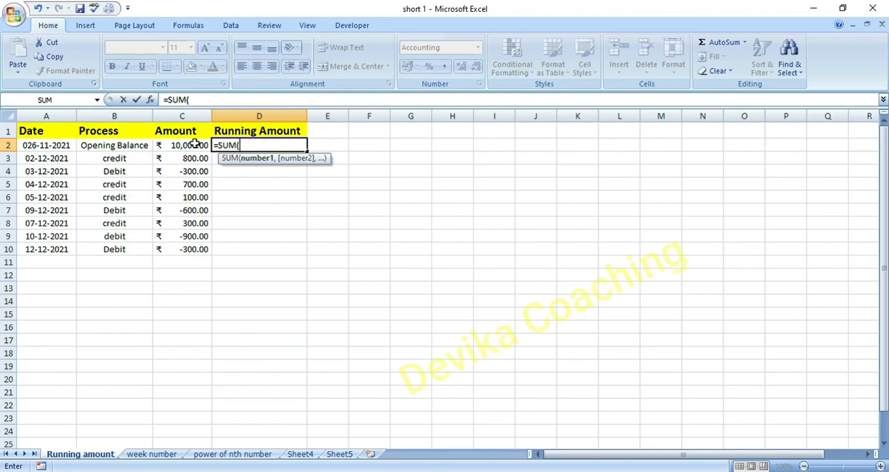
pyautogui.click(189, 145)
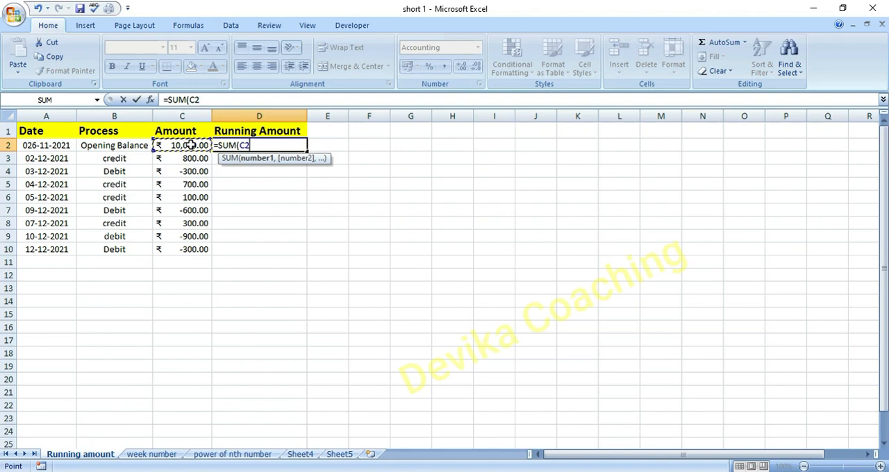
pyautogui.press('F4')
pyautogui.click(268, 145)
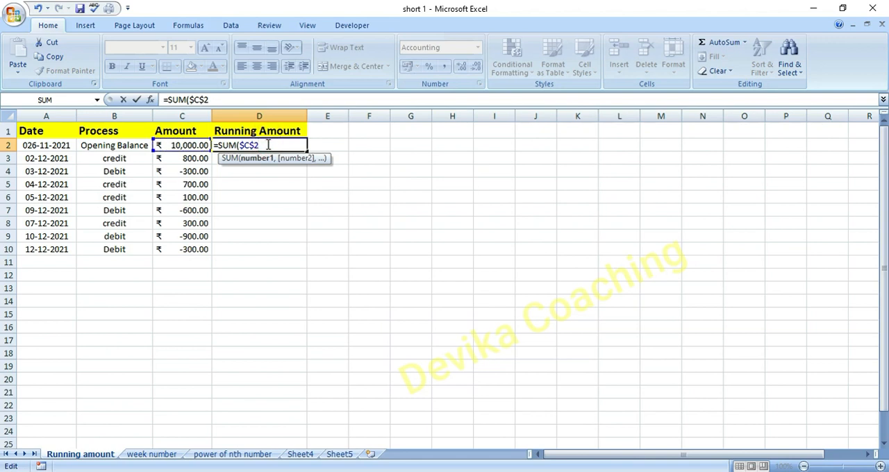
pyautogui.write(':')
pyautogui.click(190, 147)
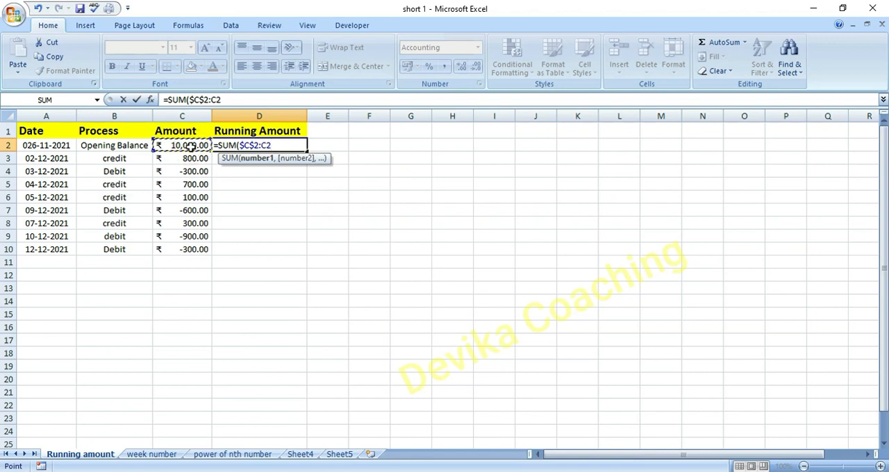
pyautogui.write(')')
pyautogui.press('Return')
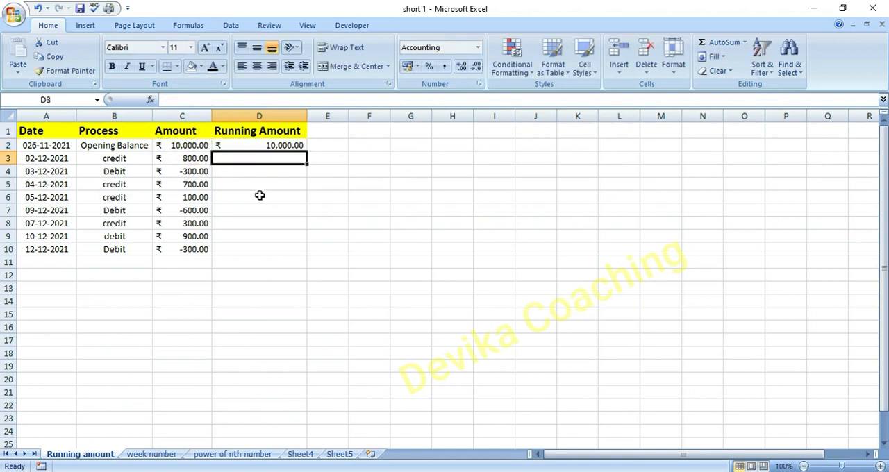
# - Fill the running total formula from D2 down to D10
pyautogui.click(291, 246)
pyautogui.click(292, 147)
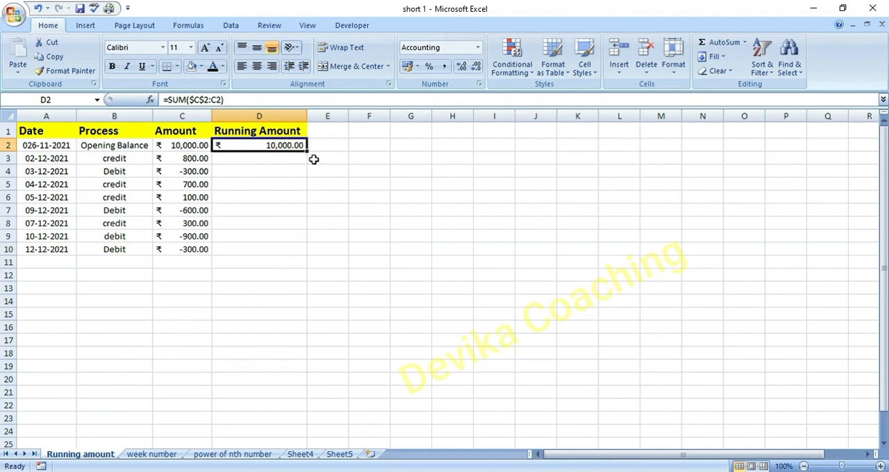
pyautogui.moveTo(305, 150); pyautogui.dragTo(303, 260)
pyautogui.click(280, 298)
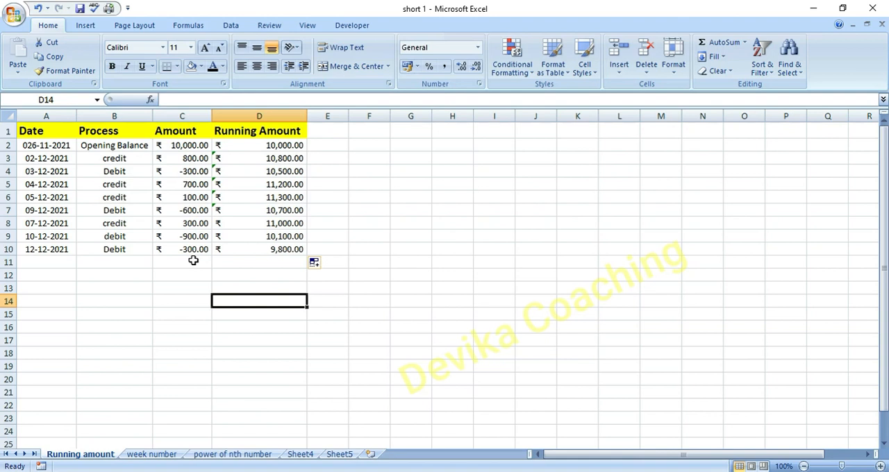
pyautogui.click(55, 260)
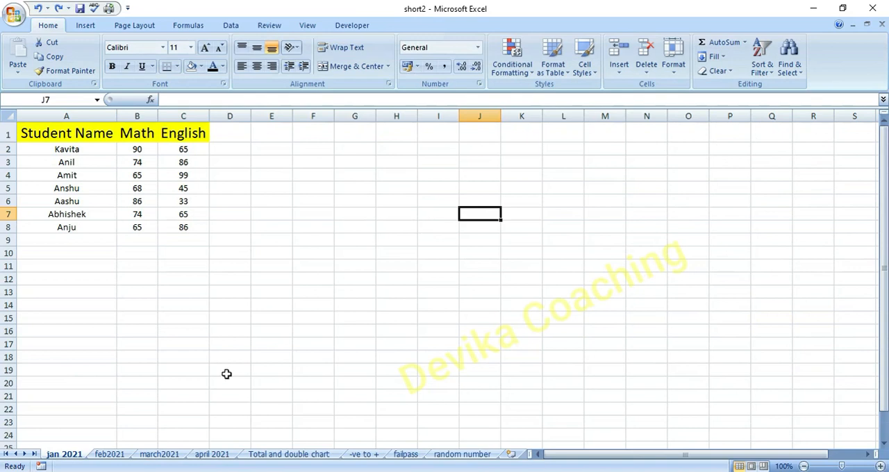
# - Examine the Math and English marks on the monthly sheets and the layout of the Total and double chart sheet
pyautogui.click(104, 455)
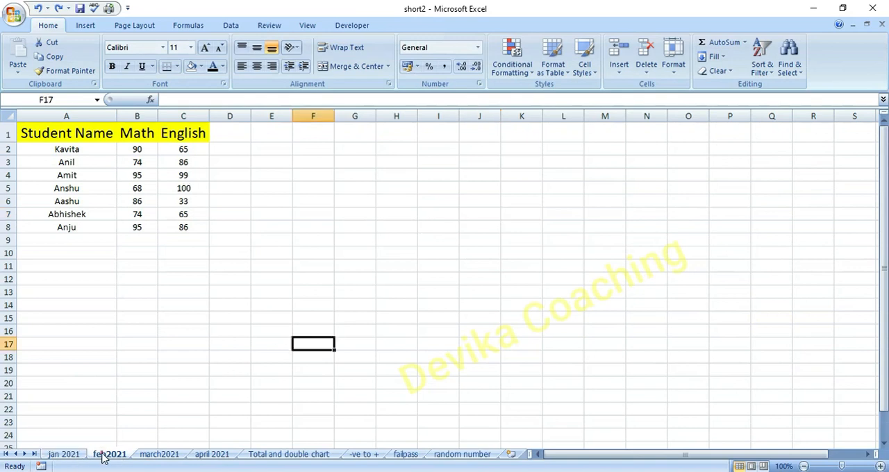
pyautogui.click(159, 455)
pyautogui.click(209, 455)
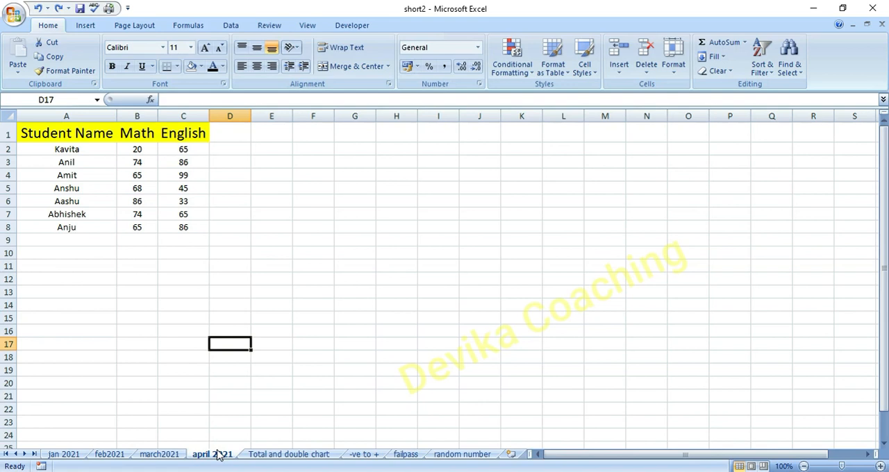
pyautogui.click(277, 454)
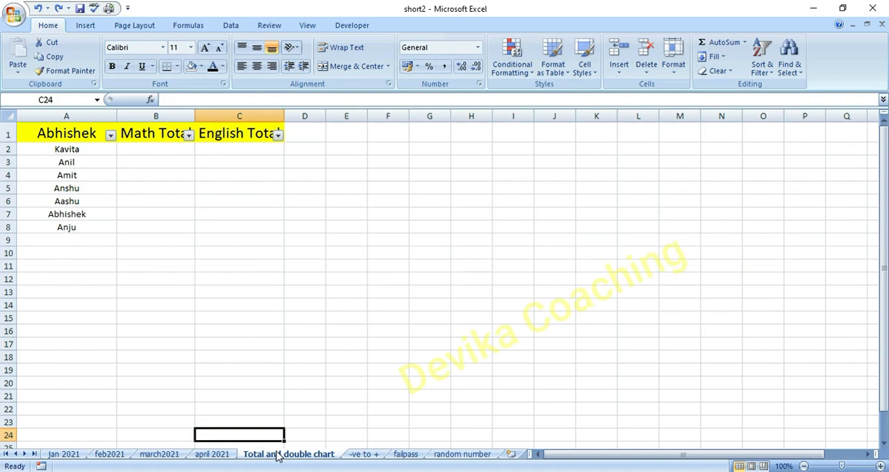
pyautogui.click(59, 455)
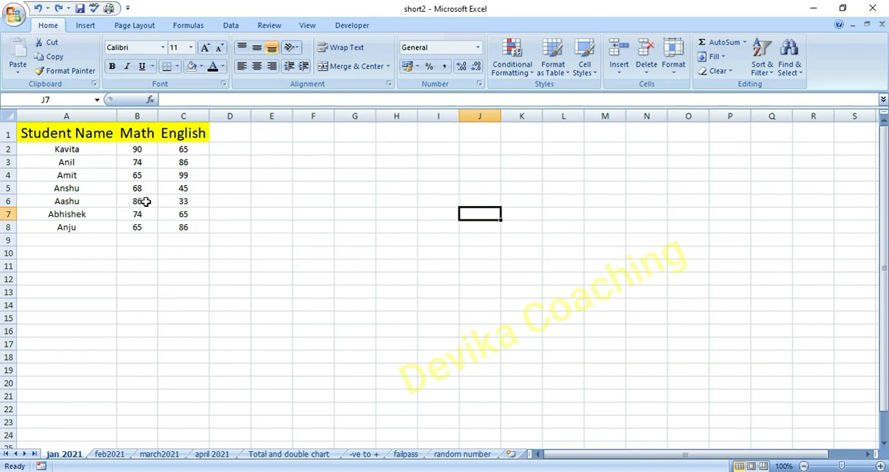
pyautogui.click(142, 149)
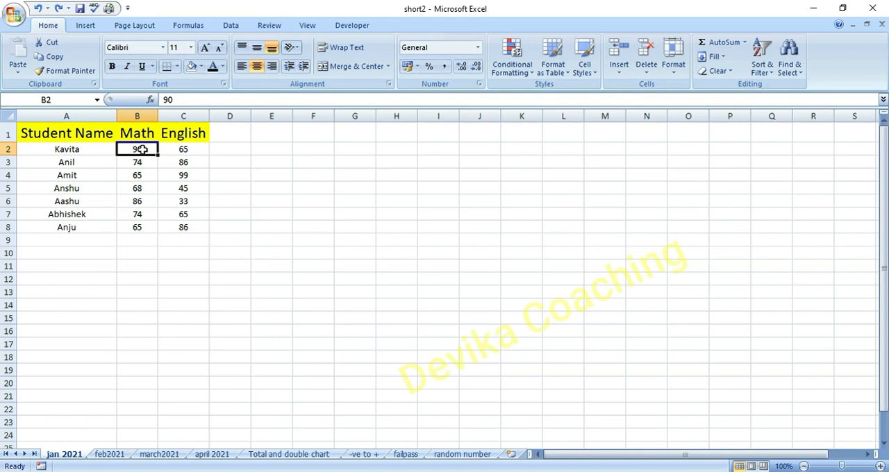
# - In B2 of the Total and double chart sheet, sum B2 across the monthly sheets with =SUM('jan 2021:april 2021'!B2)
pyautogui.click(295, 456)
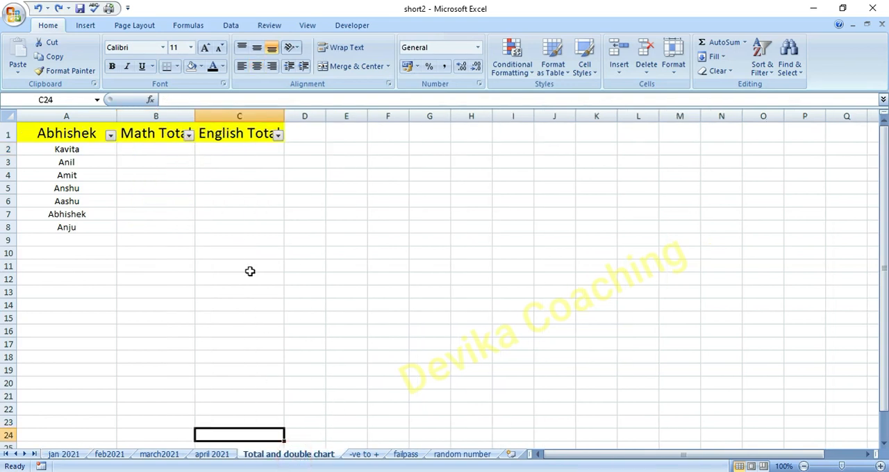
pyautogui.click(150, 148)
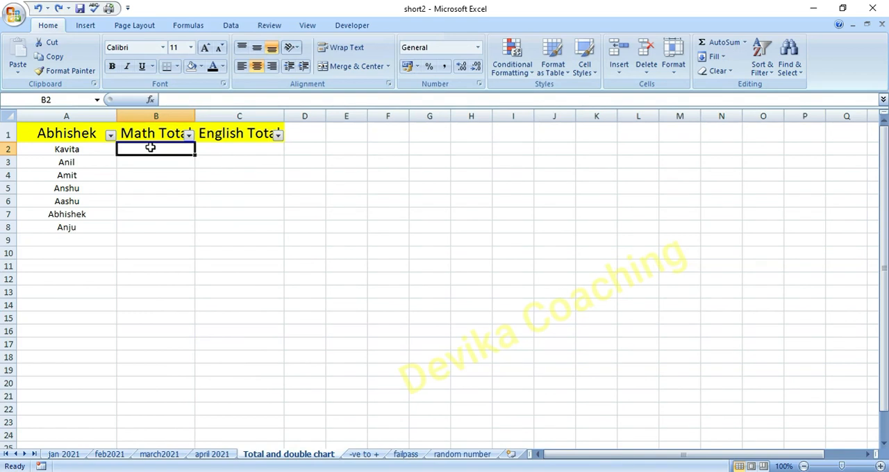
pyautogui.write('=sum')
pyautogui.press('Tab')
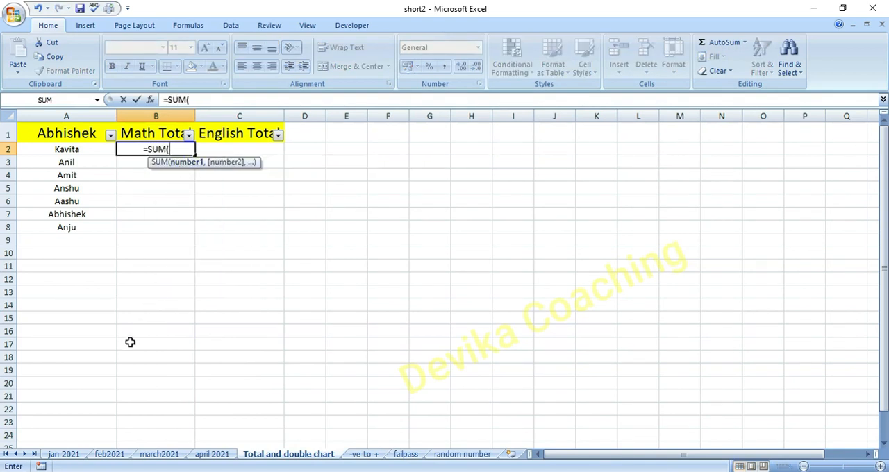
pyautogui.click(65, 454)
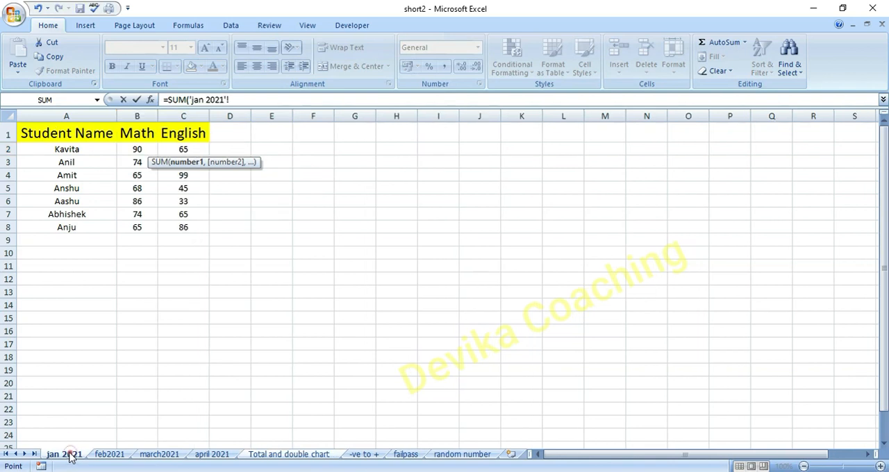
pyautogui.click(138, 149)
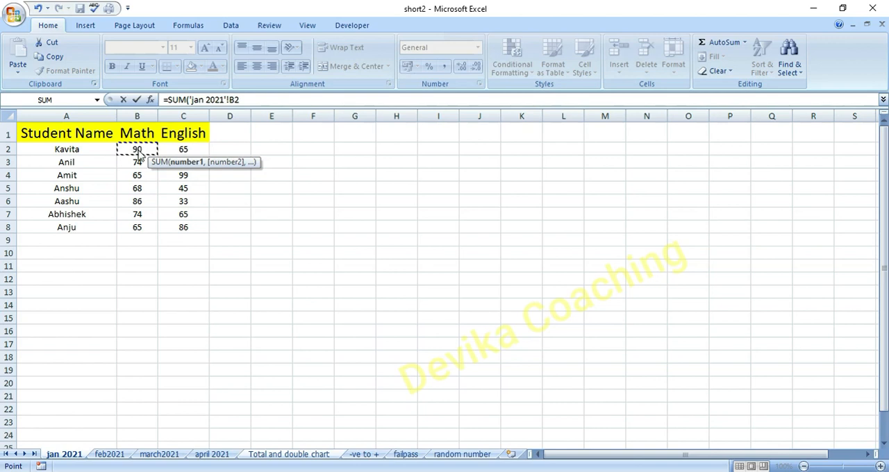
pyautogui.keyDown('shift'); pyautogui.click(213, 456); pyautogui.keyUp('shift')
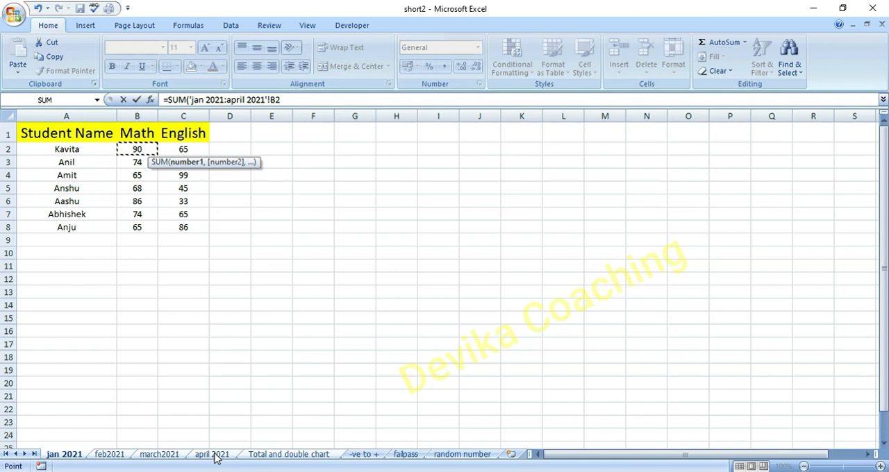
pyautogui.press('Return')
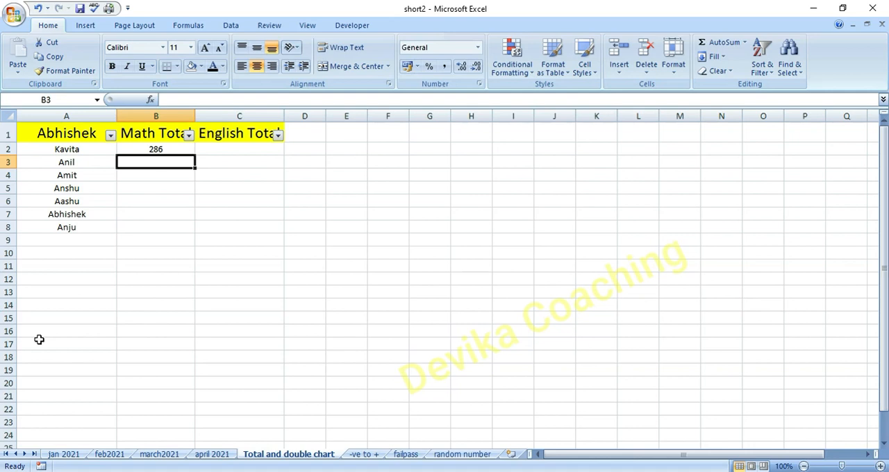
# - Fill the B2 formula through B2:C8 to cover all Math and English totals, and save the workbook
pyautogui.click(180, 152)
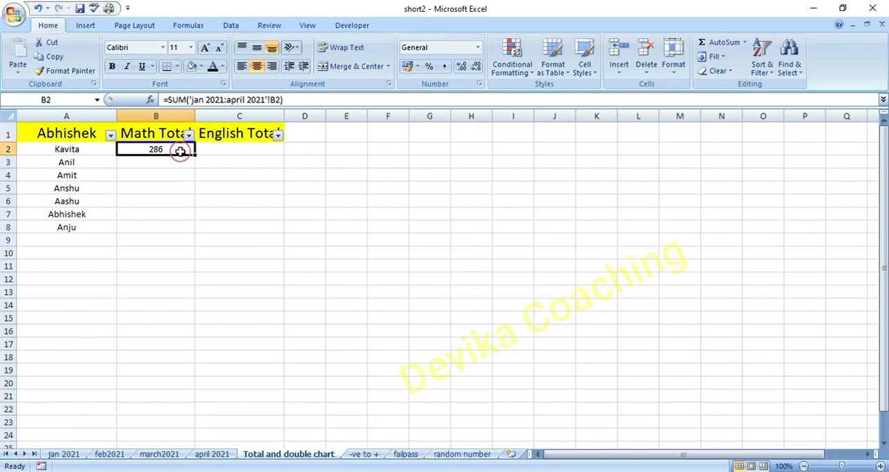
pyautogui.moveTo(195, 153); pyautogui.dragTo(251, 235)
pyautogui.click(258, 291)
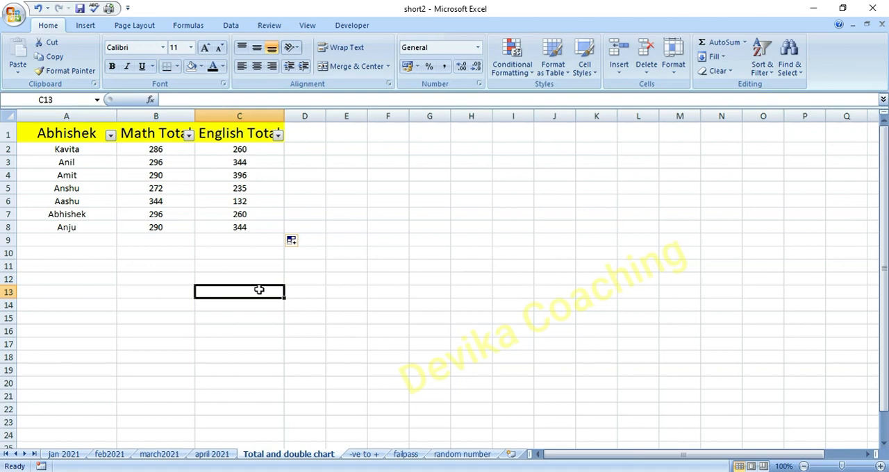
pyautogui.hotkey('ctrl', 's')
# - On the jan 2021 sheet, total the Math marks in cell B9 with =SUM(B2:B8)
pyautogui.click(73, 455)
pyautogui.click(110, 455)
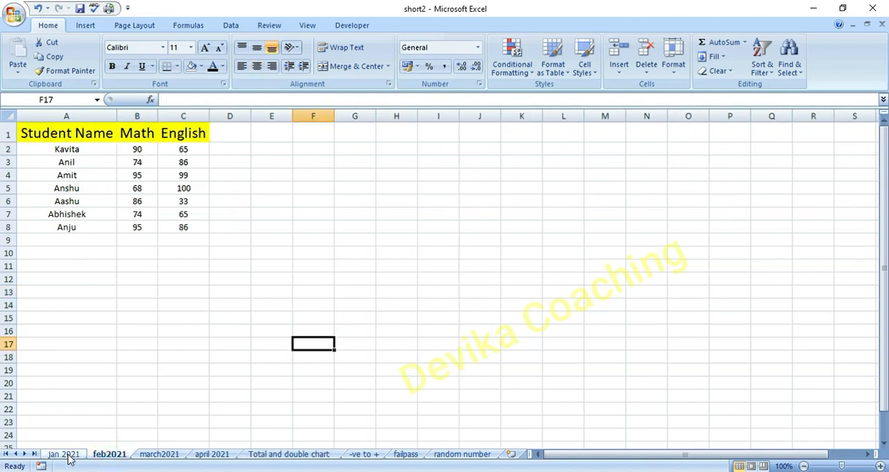
pyautogui.click(67, 455)
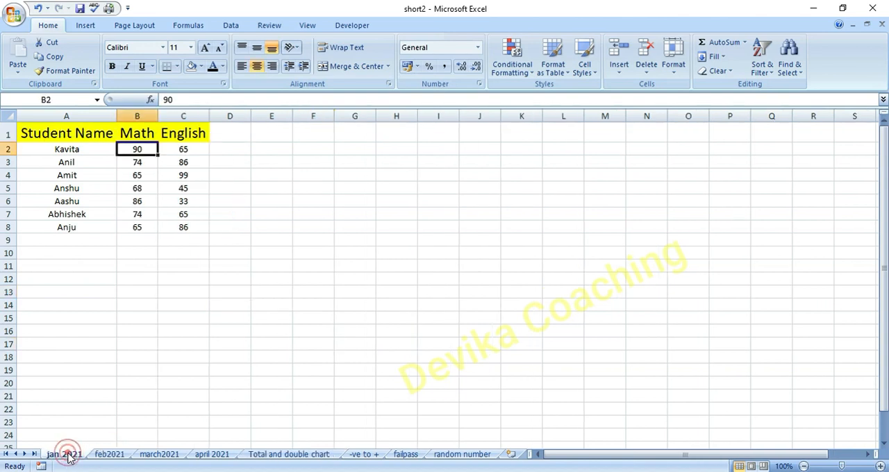
pyautogui.click(118, 293)
pyautogui.click(142, 243)
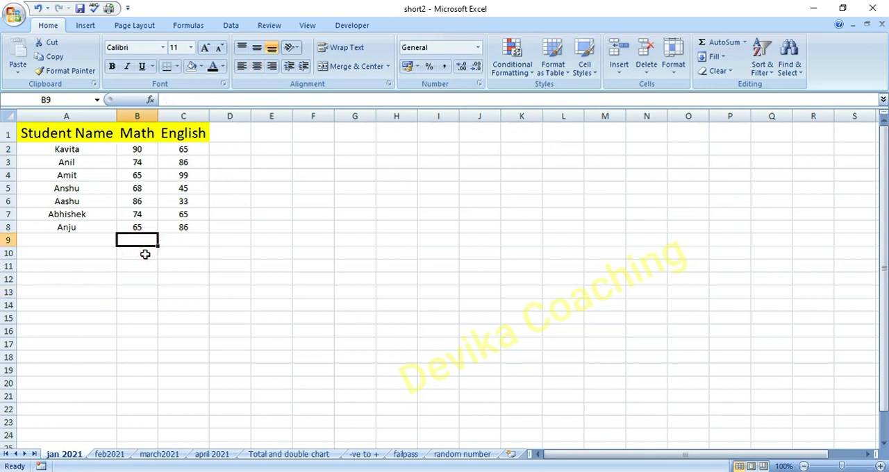
pyautogui.write('=sum')
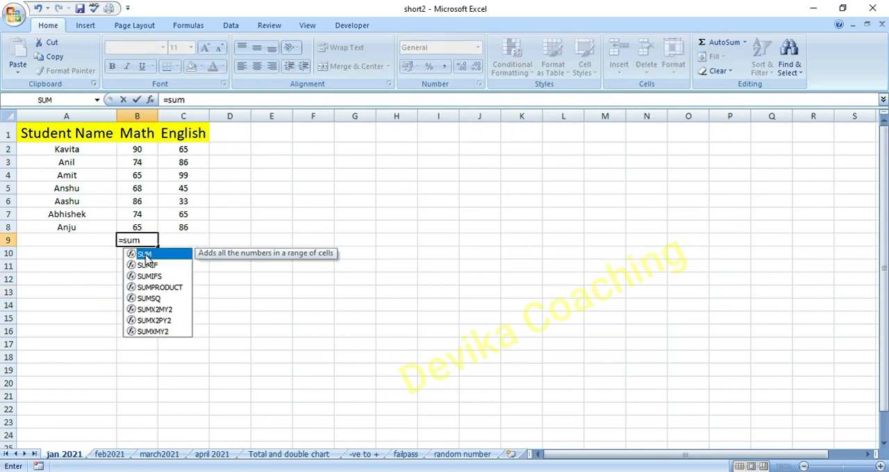
pyautogui.doubleClick(146, 255)
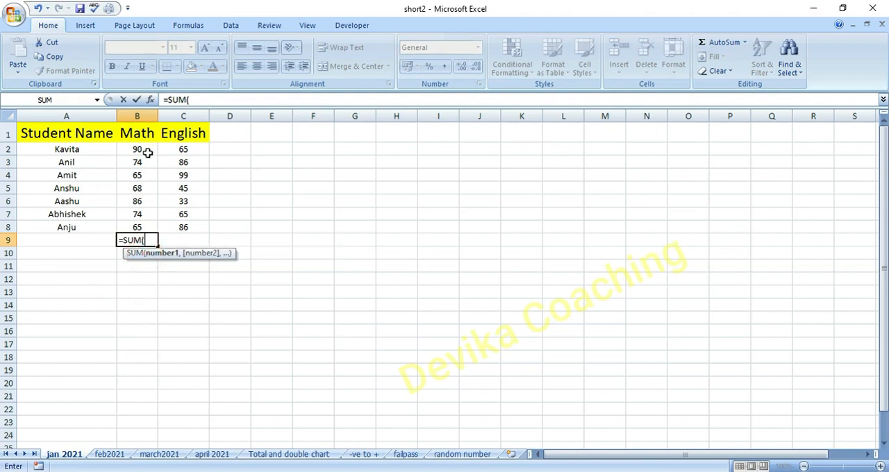
pyautogui.moveTo(146, 149); pyautogui.dragTo(148, 224)
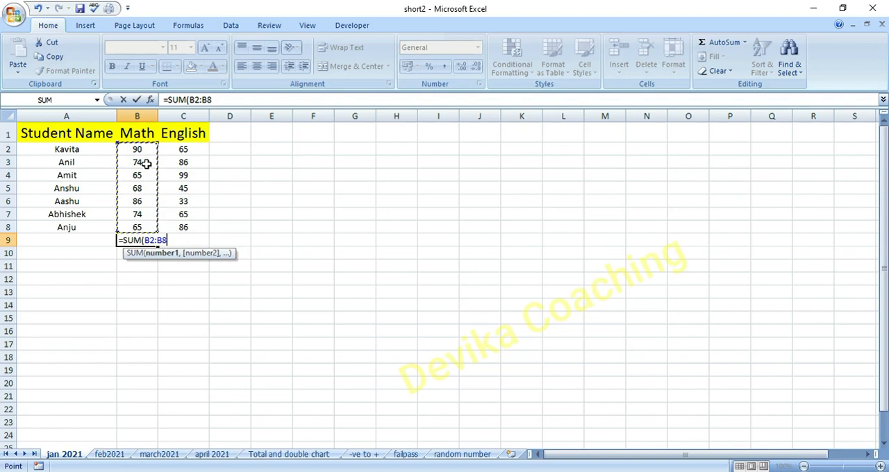
pyautogui.press('Return')
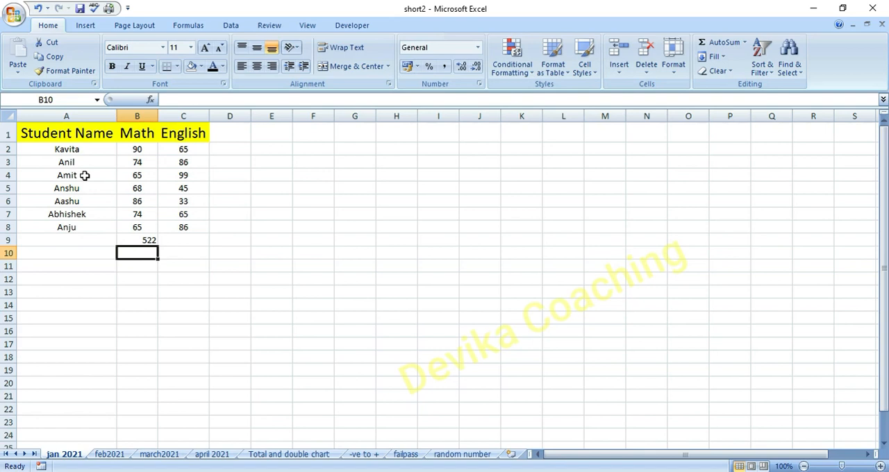
# - Filter the Student Name column to only the students in rows 3 and 4, and remove the filter again
pyautogui.rightClick(90, 136)
pyautogui.moveTo(143, 247)
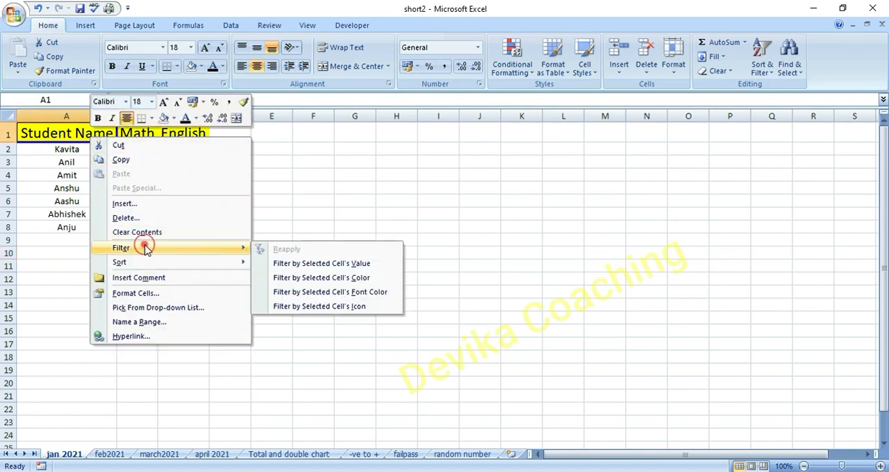
pyautogui.click(299, 264)
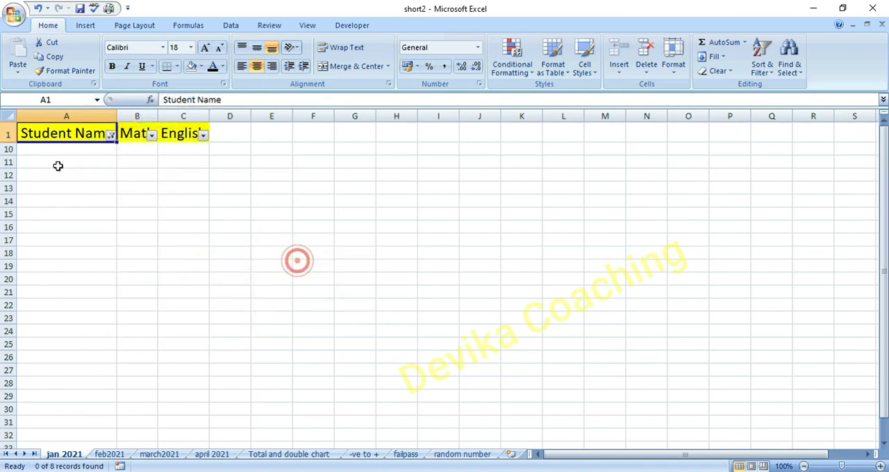
pyautogui.click(111, 137)
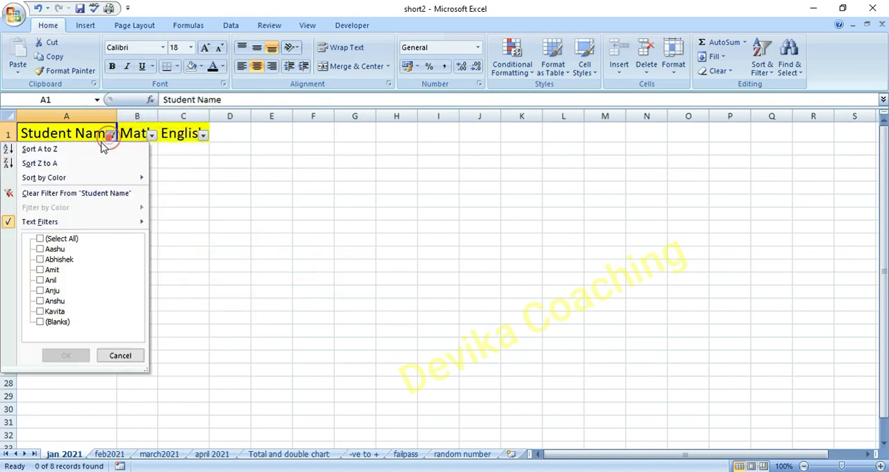
pyautogui.click(40, 270)
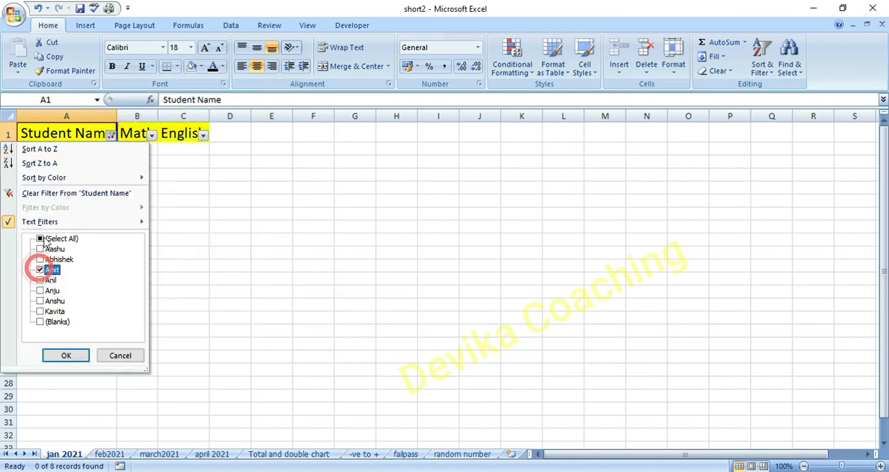
pyautogui.click(43, 279)
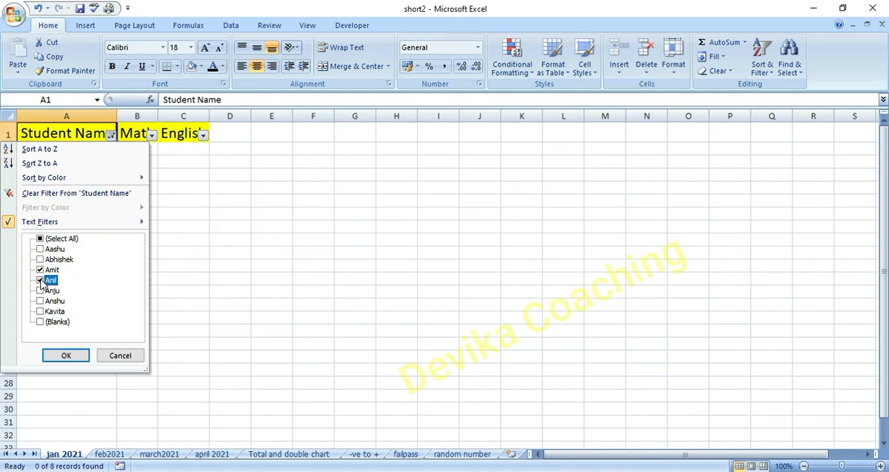
pyautogui.click(66, 356)
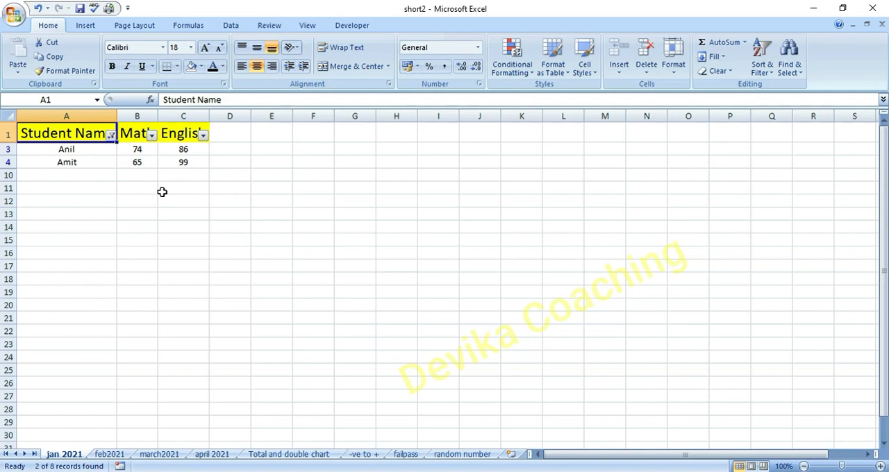
pyautogui.hotkey('ctrl', 'shift', 'l')
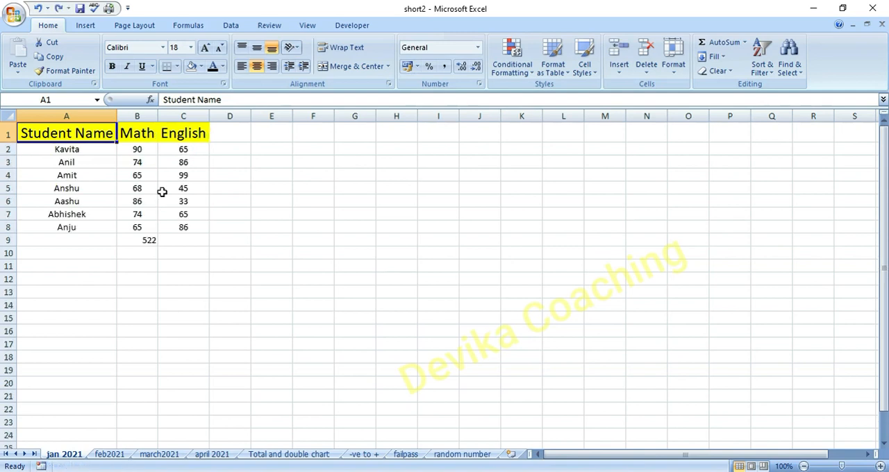
# - Replace the Math total in B9 with a filter-aware sum, =SUBTOTAL(9,B2:B8)
pyautogui.click(156, 241)
pyautogui.press('Delete')
pyautogui.doubleClick(144, 241)
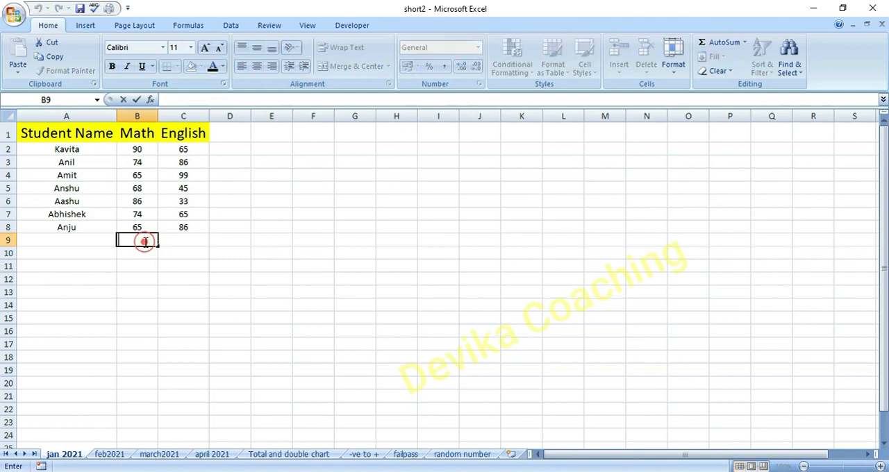
pyautogui.write('=sub')
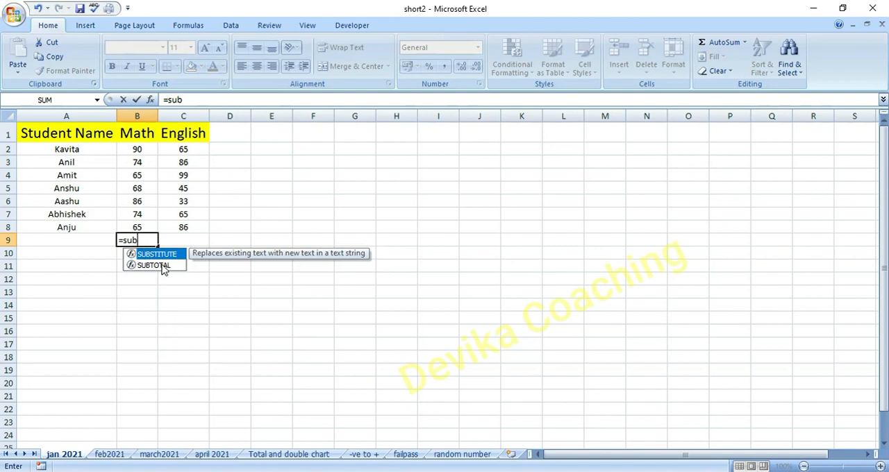
pyautogui.doubleClick(164, 268)
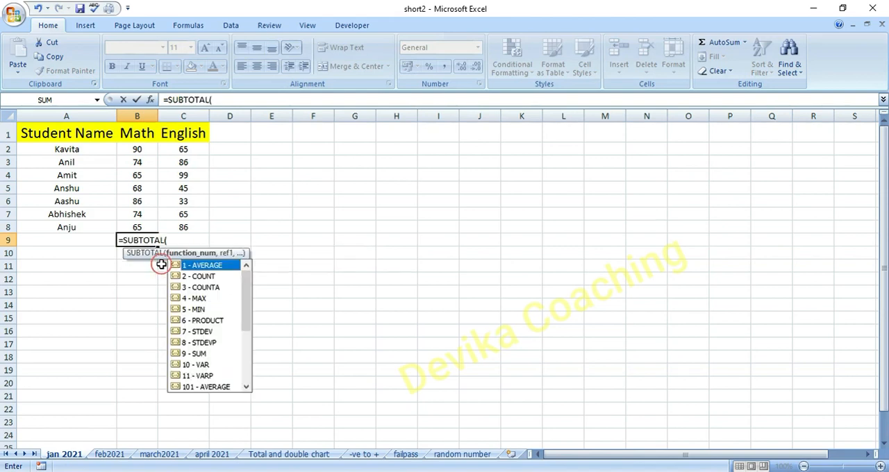
pyautogui.doubleClick(198, 354)
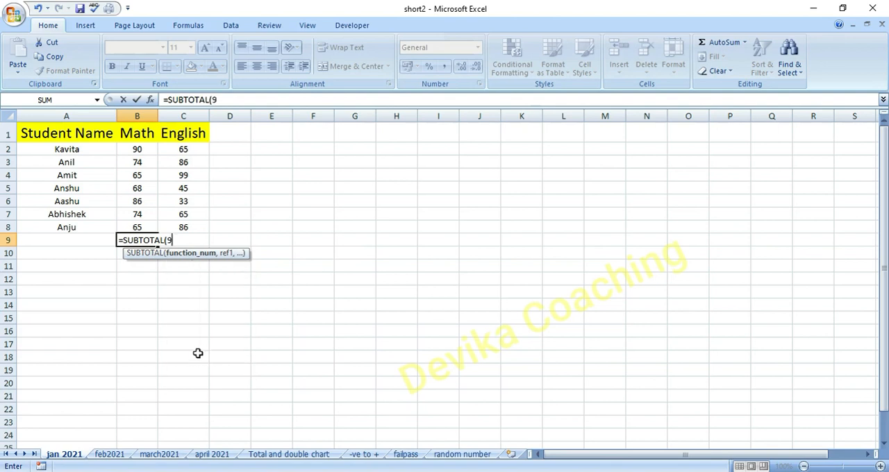
pyautogui.write(',')
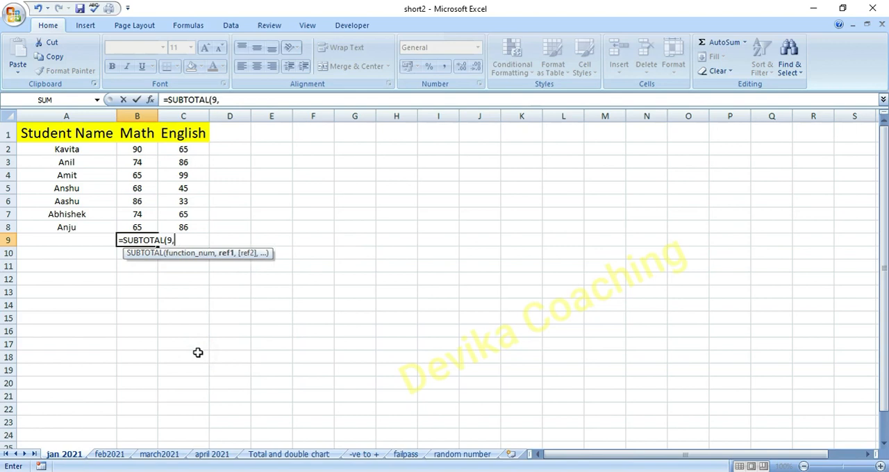
pyautogui.moveTo(139, 149); pyautogui.dragTo(146, 224)
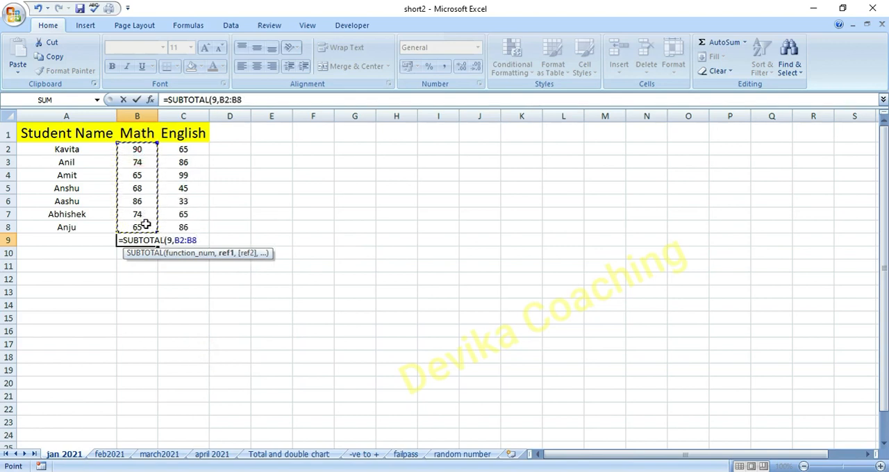
pyautogui.write(')')
pyautogui.press('Return')
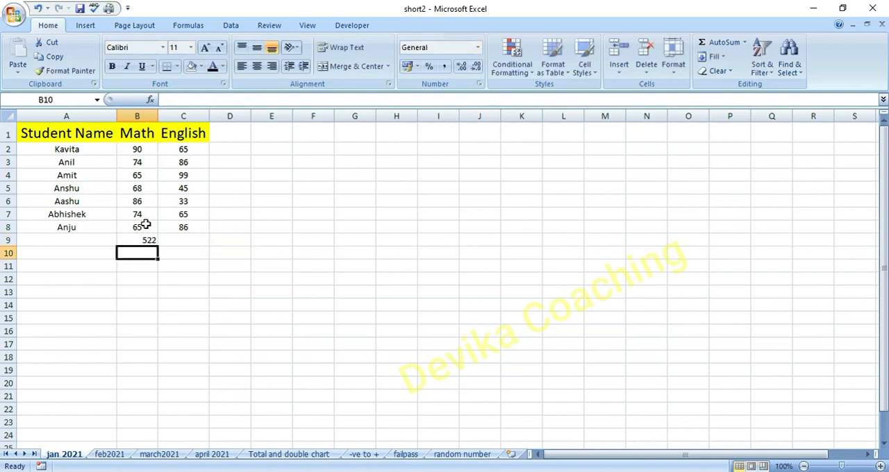
# - With the SUBTOTAL formula in place, filter the Student Name column to the students in rows 3 and 4
pyautogui.rightClick(83, 136)
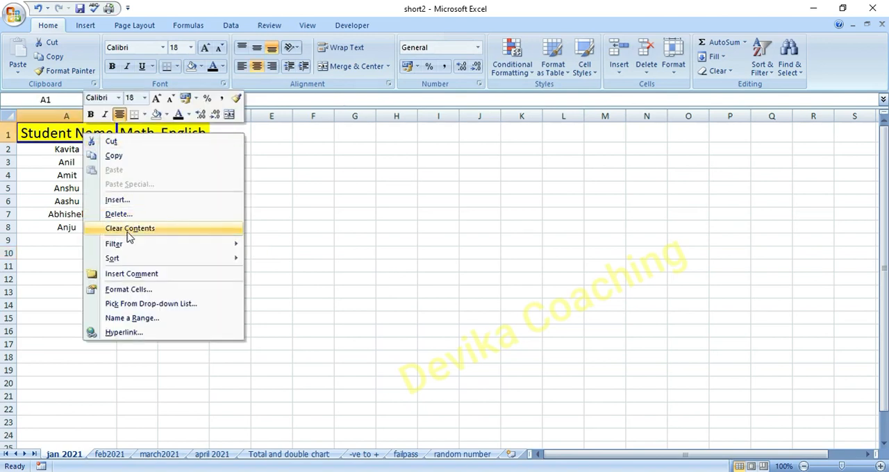
pyautogui.moveTo(128, 245)
pyautogui.click(285, 259)
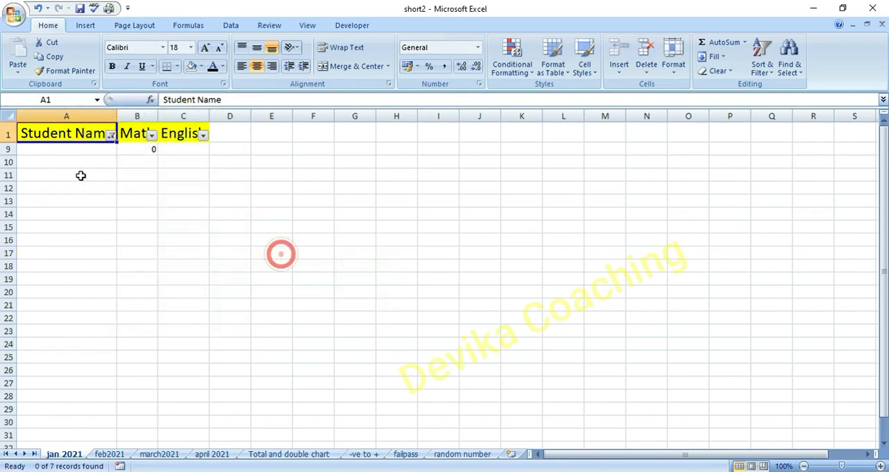
pyautogui.click(110, 135)
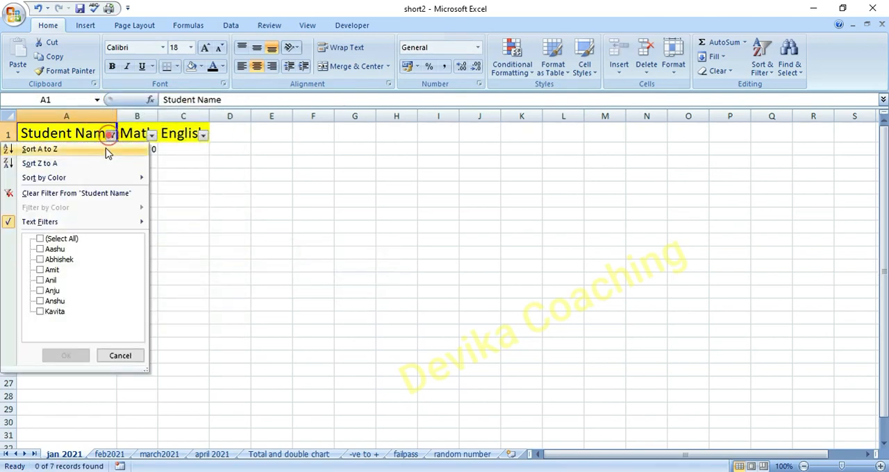
pyautogui.click(39, 281)
pyautogui.click(39, 270)
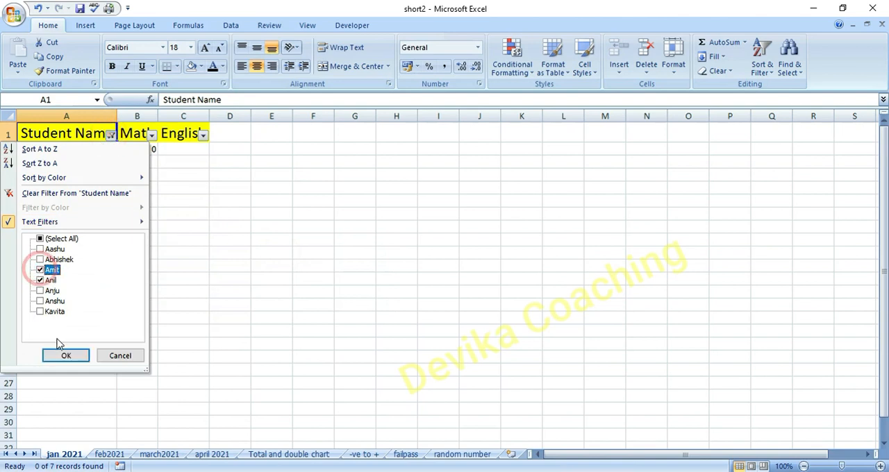
pyautogui.click(64, 357)
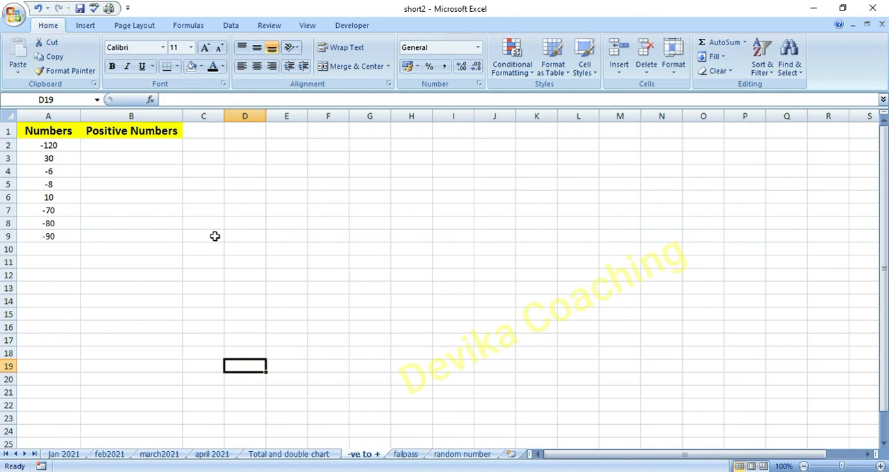
# - In B2 of the -ve to + sheet, convert the first number to positive with =ABS(A2)
pyautogui.click(146, 149)
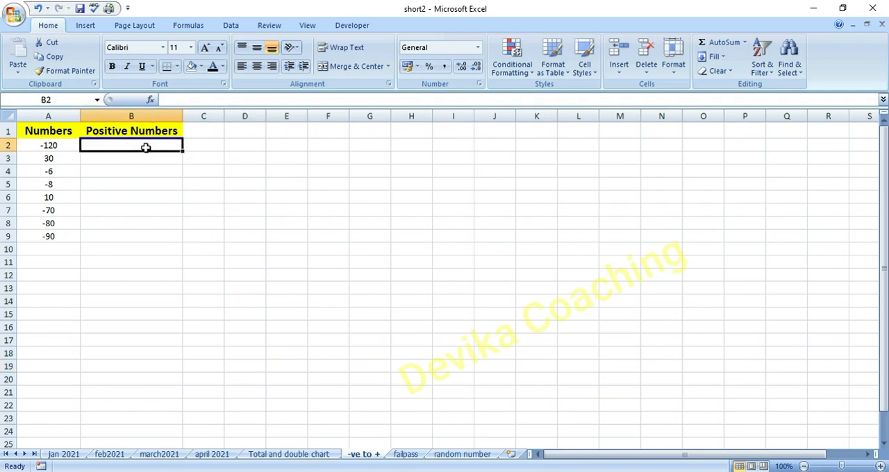
pyautogui.write('=abs')
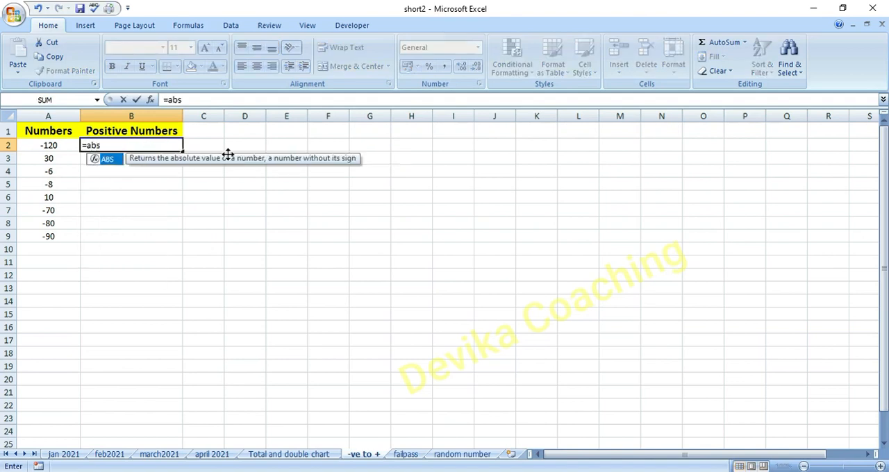
pyautogui.doubleClick(108, 163)
pyautogui.click(63, 146)
pyautogui.write(')')
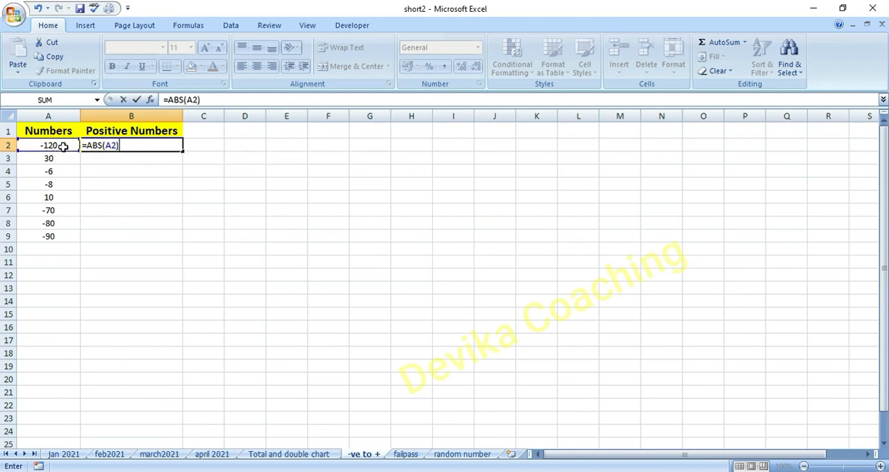
pyautogui.press('Return')
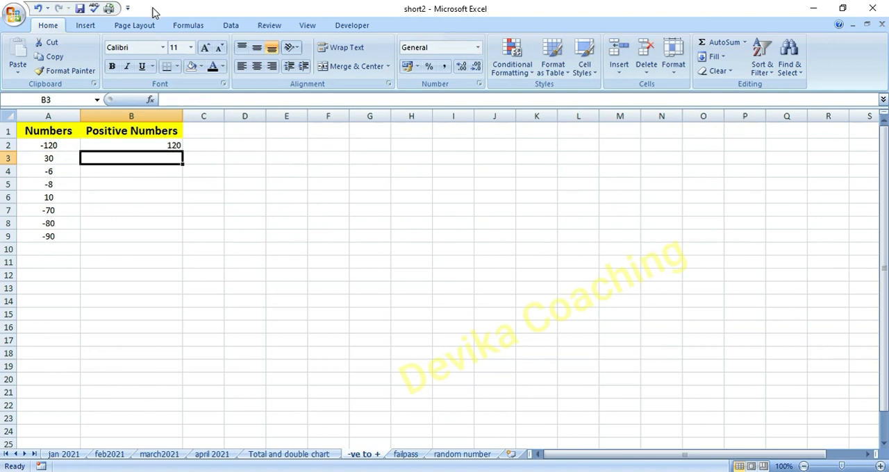
# - Fill the ABS formula from B2 down to B9 for the remaining numbers
pyautogui.click(166, 143)
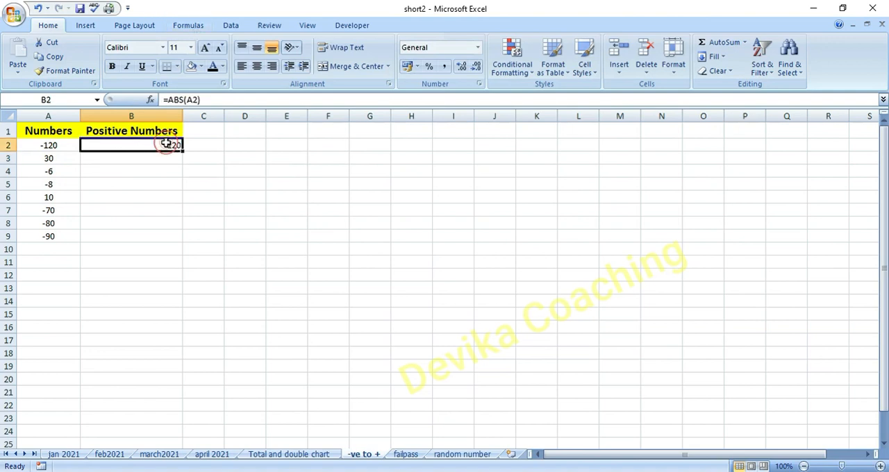
pyautogui.moveTo(183, 150); pyautogui.dragTo(179, 243)
pyautogui.click(165, 300)
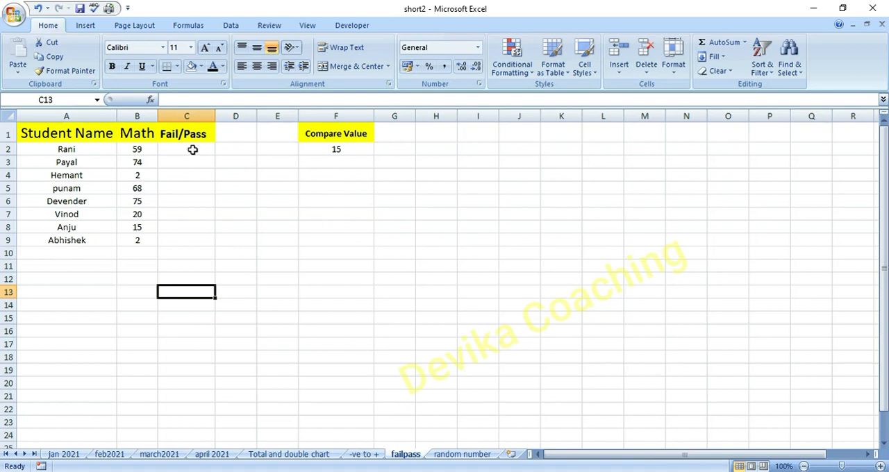
# - In C2 of the failpass sheet, grade the first Math mark with =IF(B2>=30,"Pass","Fail")
pyautogui.click(191, 149)
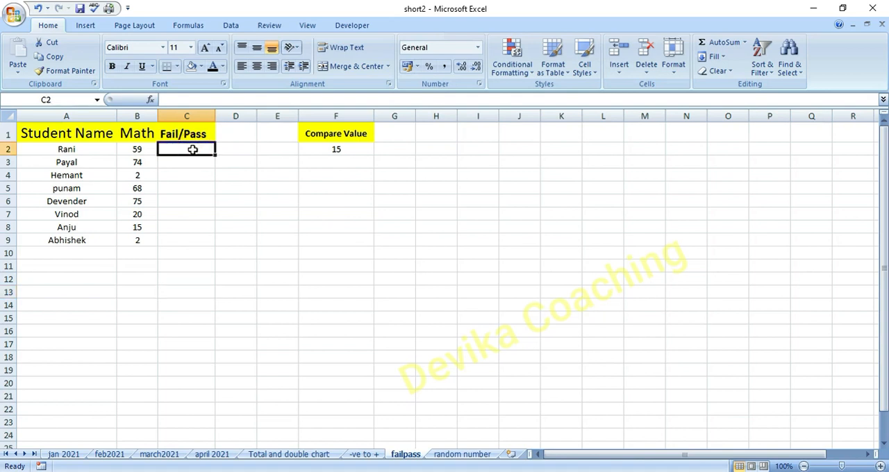
pyautogui.write('=i')
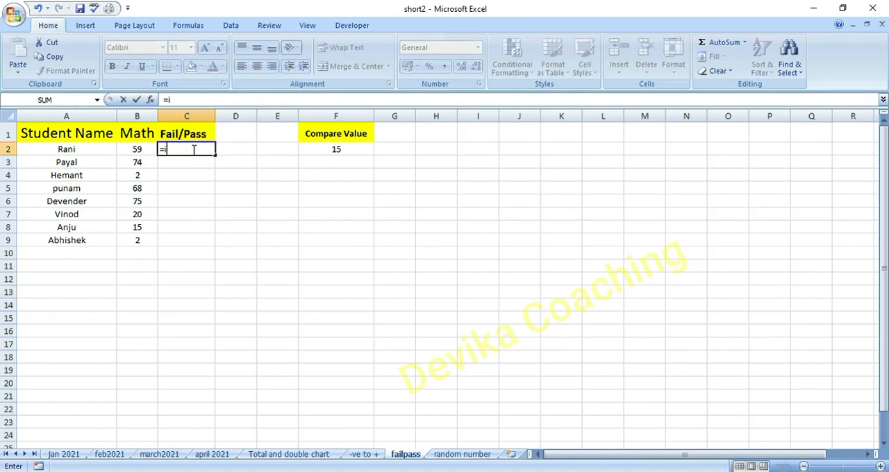
pyautogui.write('f')
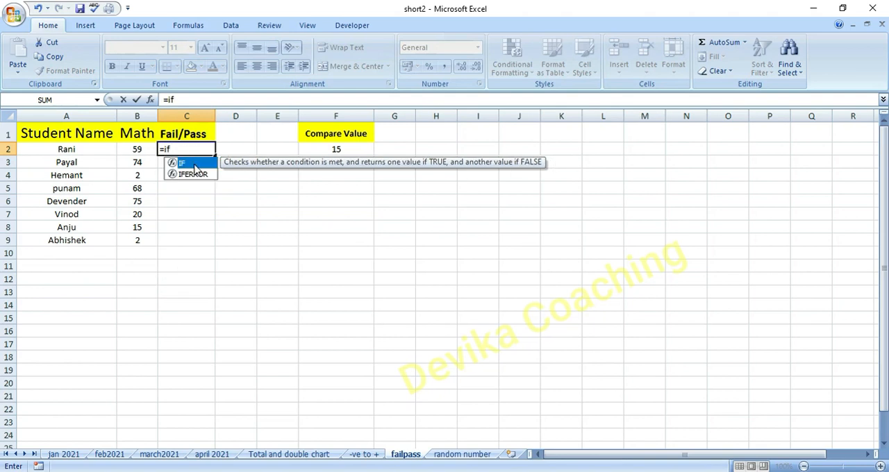
pyautogui.doubleClick(193, 164)
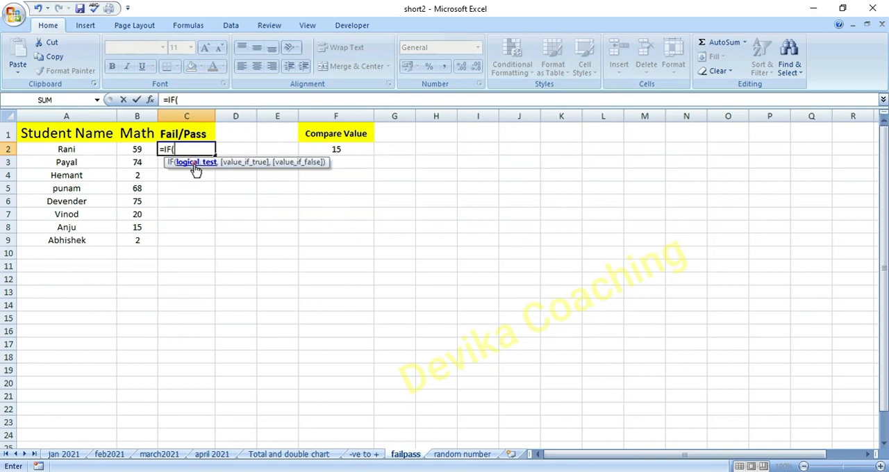
pyautogui.click(142, 149)
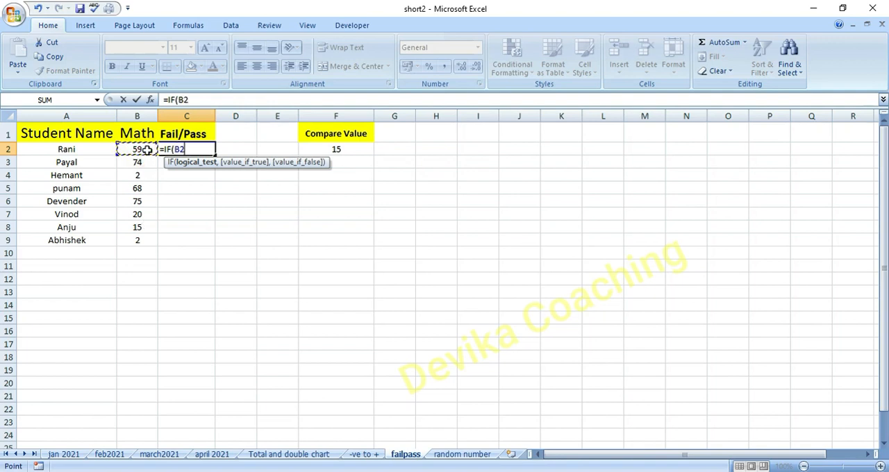
pyautogui.write('>=')
pyautogui.write('30')
pyautogui.write(',"')
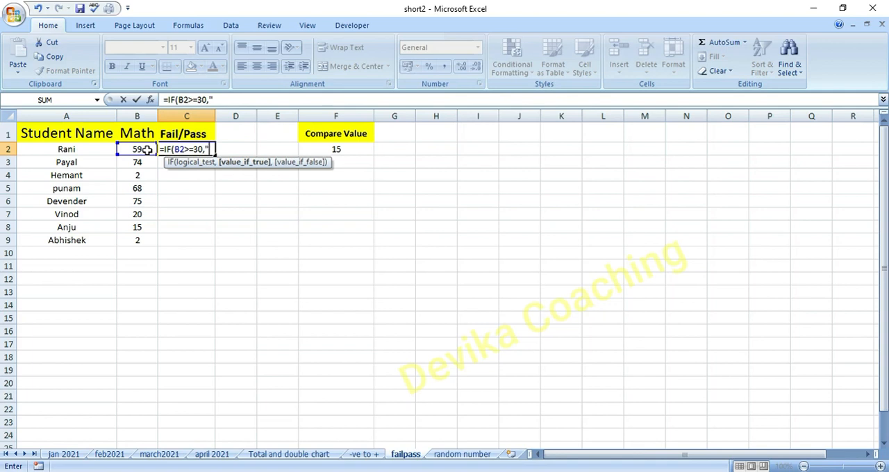
pyautogui.write('Pass",')
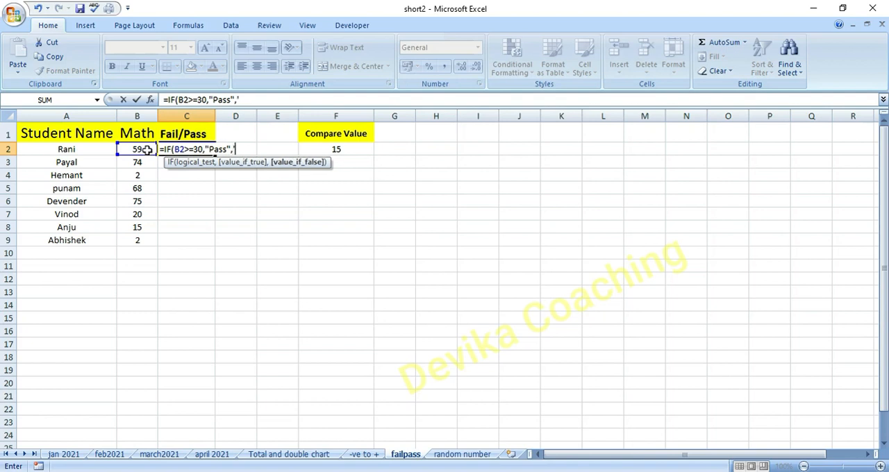
pyautogui.write('"Fail")')
pyautogui.press('Return')
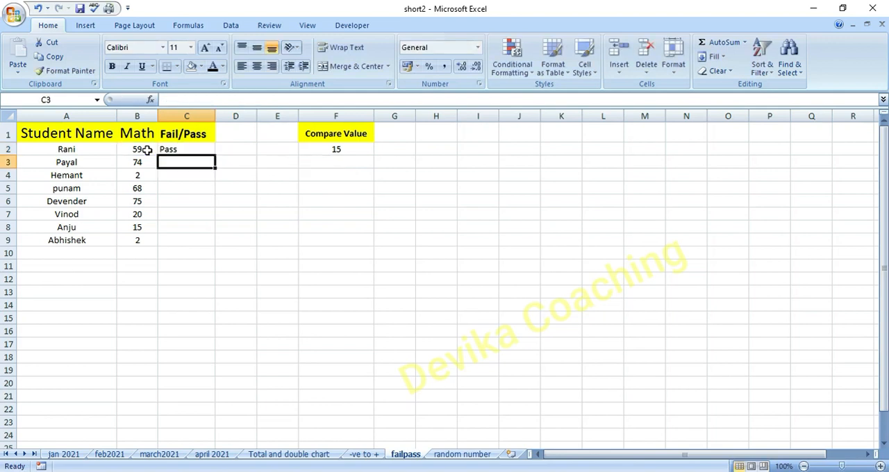
# - Fill the pass/fail formula from C2 down to C9 for the remaining students
pyautogui.click(198, 149)
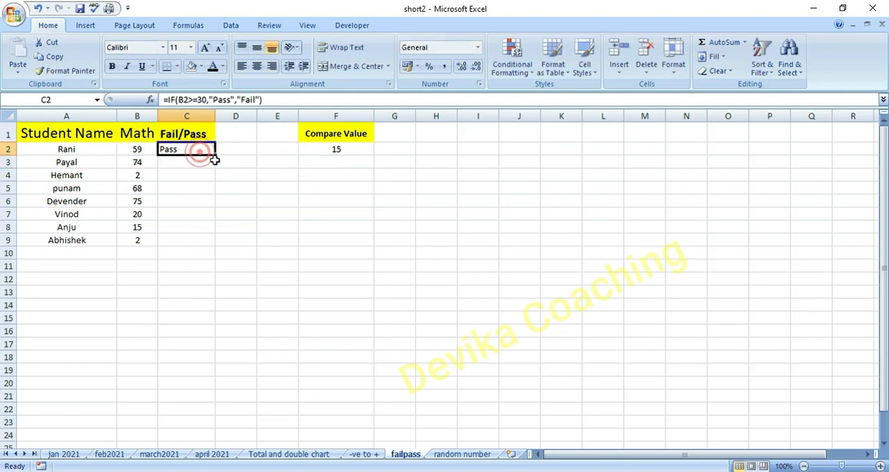
pyautogui.moveTo(216, 156); pyautogui.dragTo(215, 246)
pyautogui.click(207, 283)
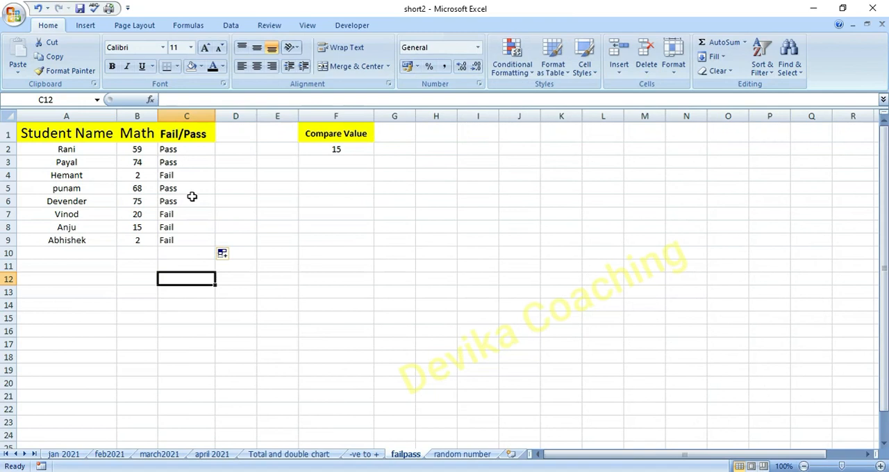
# - Edit the C2 grading formula to compare against the Compare Value cell: =IF(B2>=$F$2,"Pass","Fail")
pyautogui.doubleClick(187, 152)
pyautogui.click(203, 150)
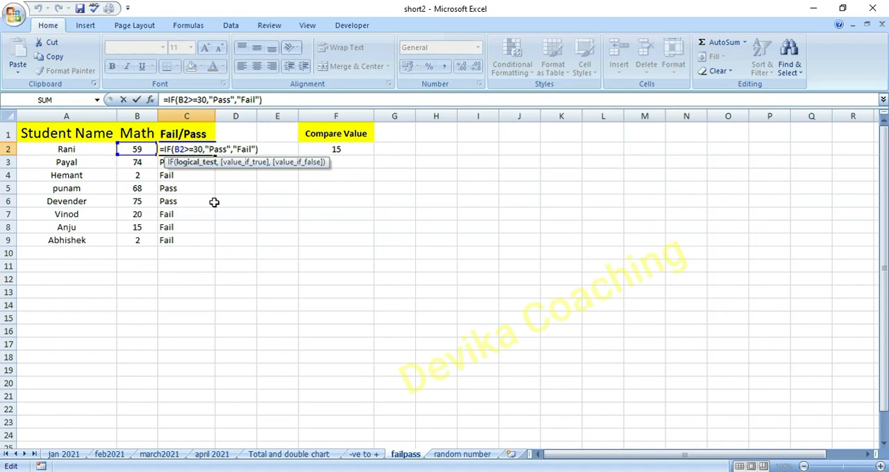
pyautogui.click(213, 202)
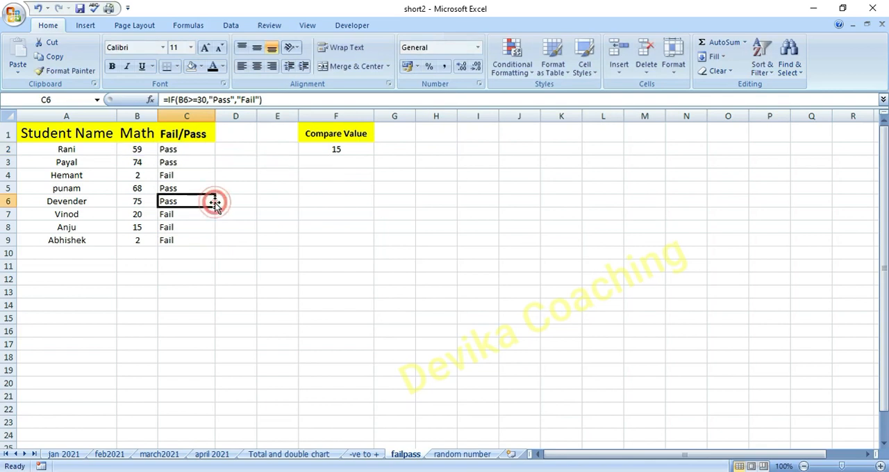
pyautogui.click(340, 150)
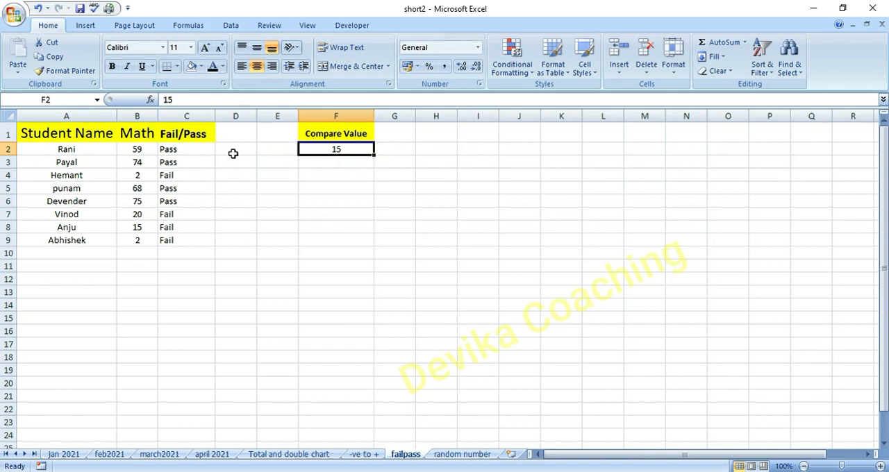
pyautogui.click(198, 150)
pyautogui.doubleClick(199, 150)
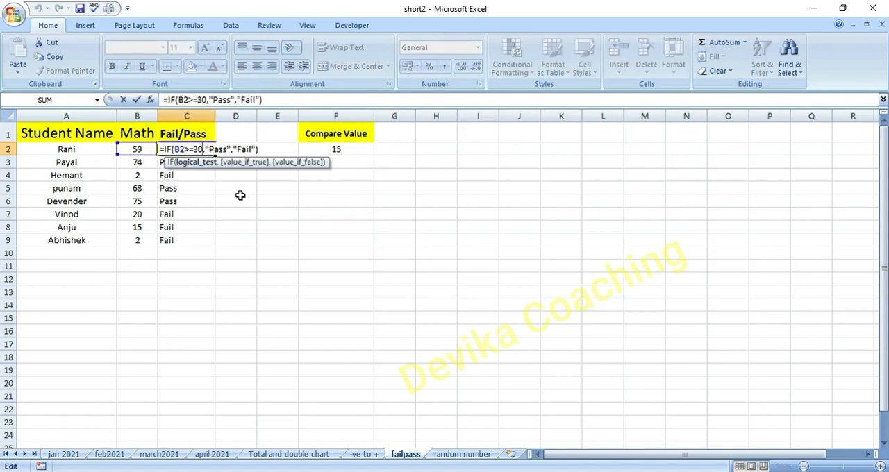
pyautogui.press('BackSpace')
pyautogui.press('BackSpace')
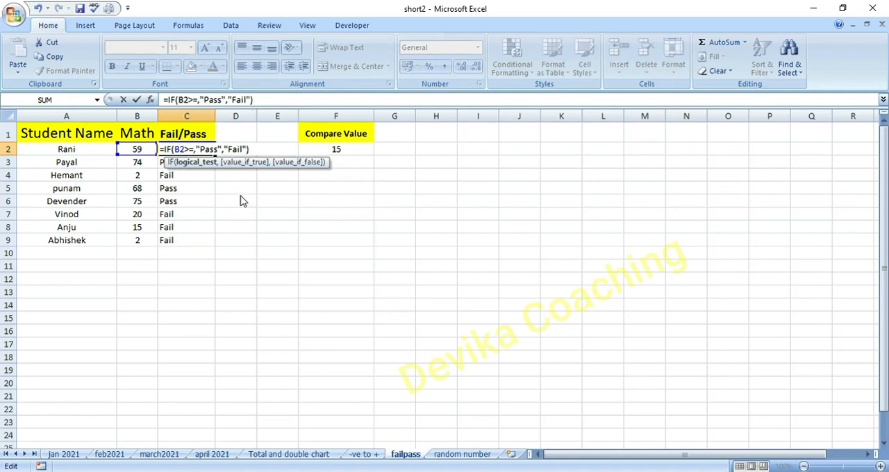
pyautogui.click(347, 149)
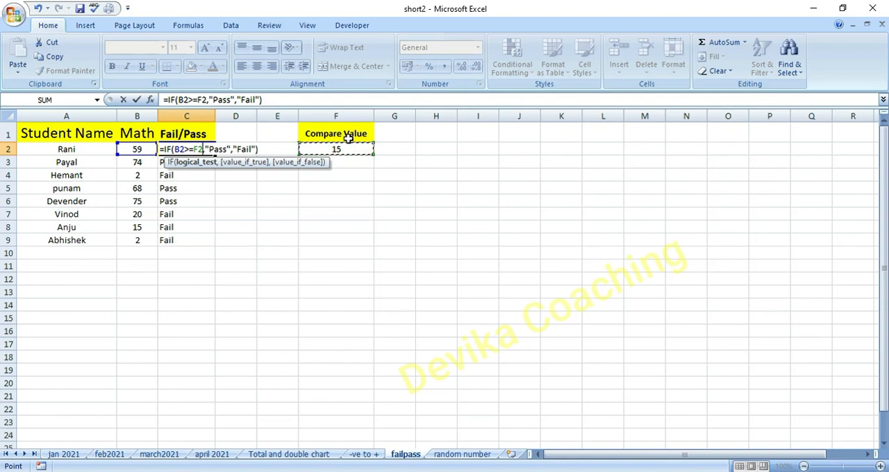
pyautogui.press('F4')
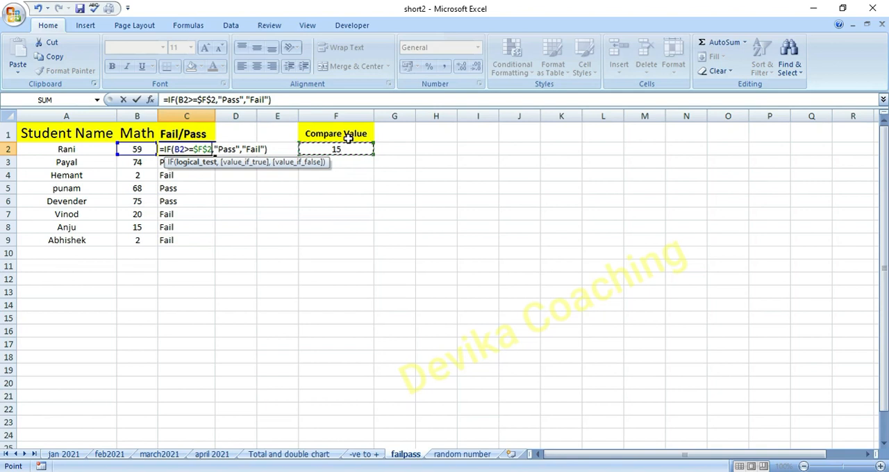
pyautogui.press('Return')
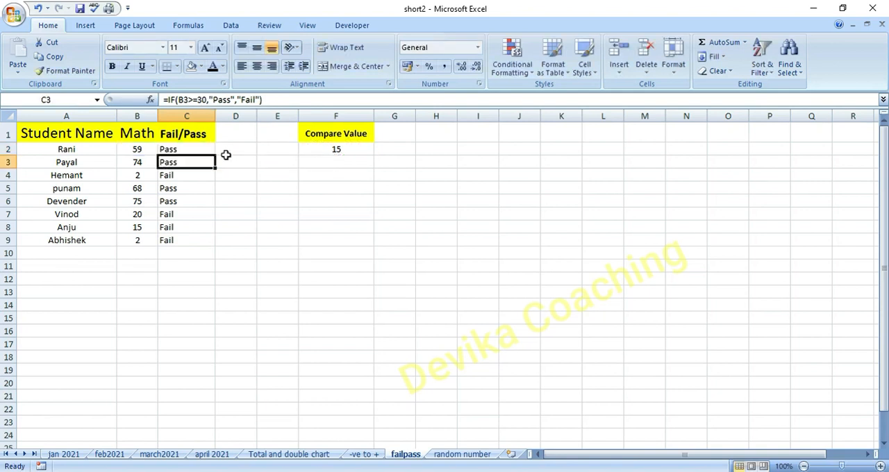
# - Fill the updated pass/fail formula from C2 down to C9
pyautogui.click(202, 148)
pyautogui.moveTo(218, 157); pyautogui.dragTo(209, 250)
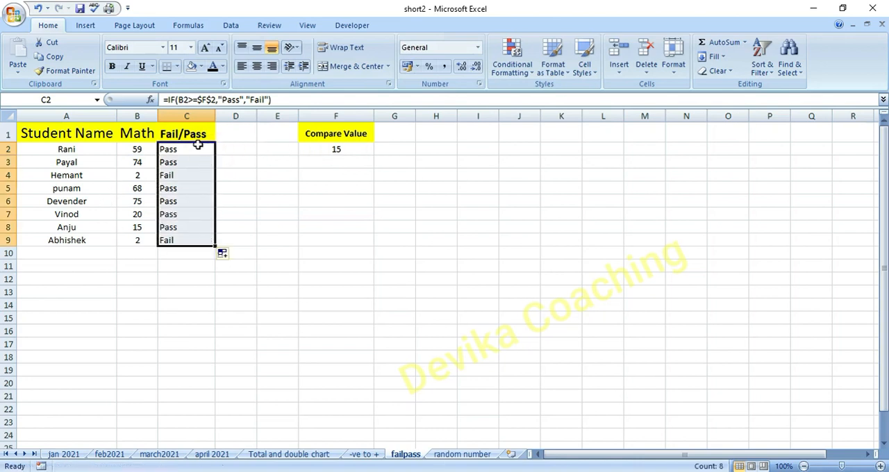
pyautogui.click(348, 252)
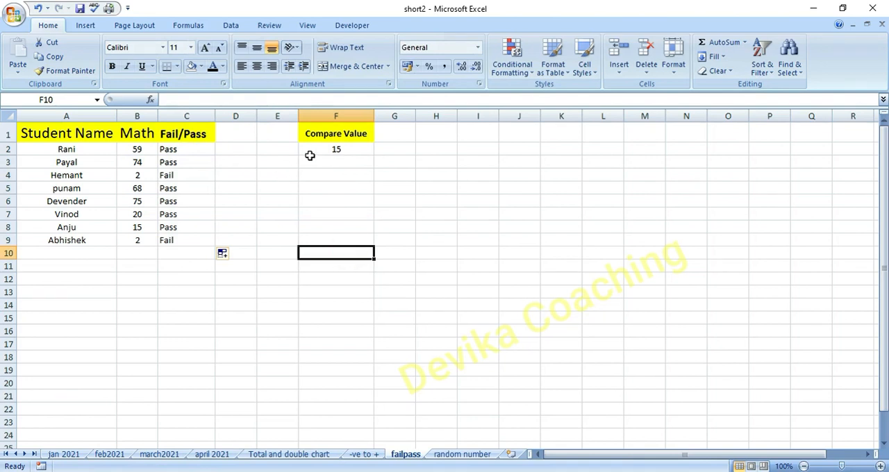
# - Set the Compare Value in F2 to 50
pyautogui.doubleClick(352, 151)
pyautogui.press('BackSpace')
pyautogui.press('BackSpace')
pyautogui.write('50')
pyautogui.press('Return')
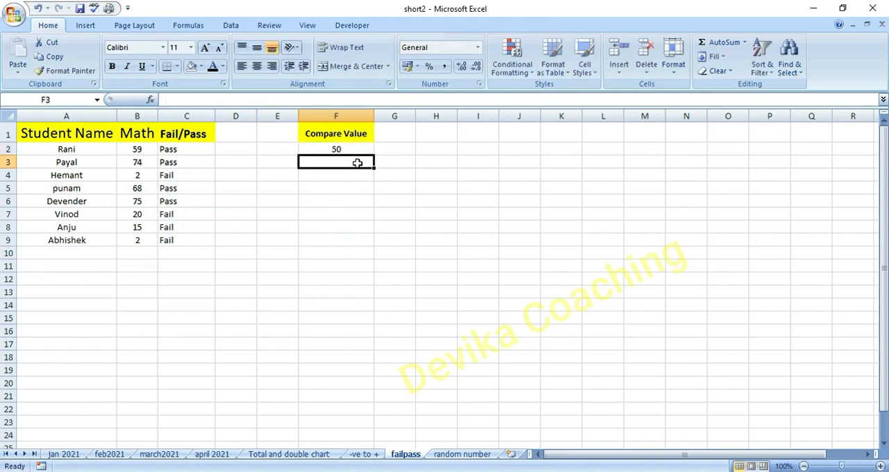
# - Replace the Compare Value in F2 with 100]
pyautogui.click(350, 148)
pyautogui.doubleClick(351, 149)
pyautogui.press('BackSpace')
pyautogui.press('BackSpace')
pyautogui.write('100]')
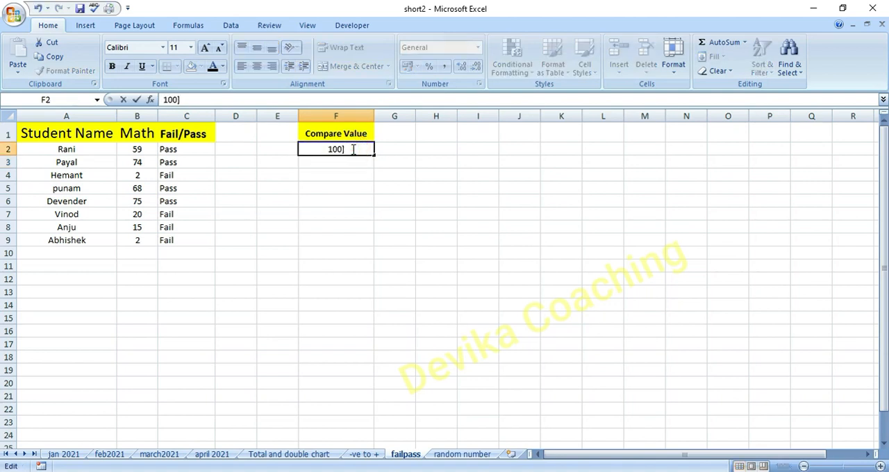
pyautogui.press('Return')
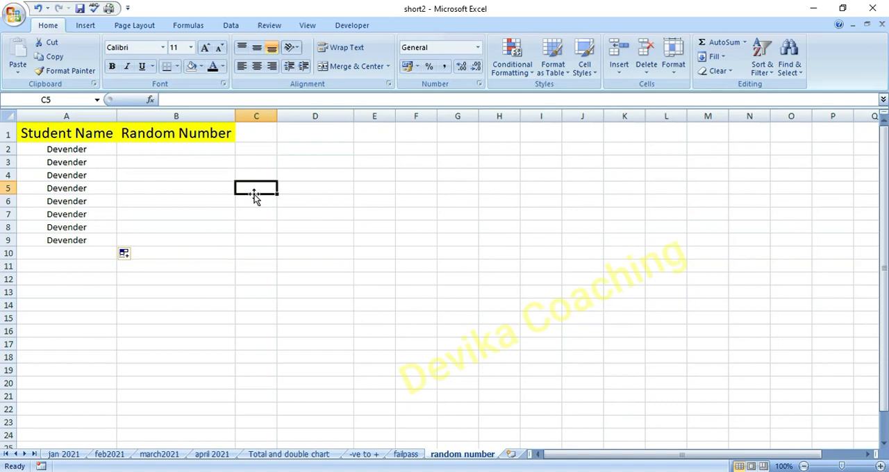
# - Save the workbook and enter =RANDBETWEEN(3,30) in B2 of the random number sheet
pyautogui.hotkey('ctrl', 's')
pyautogui.doubleClick(178, 150)
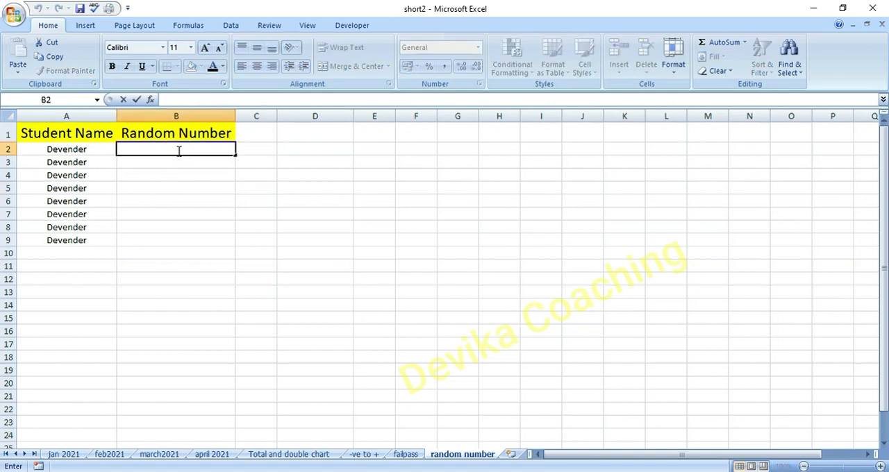
pyautogui.write('=')
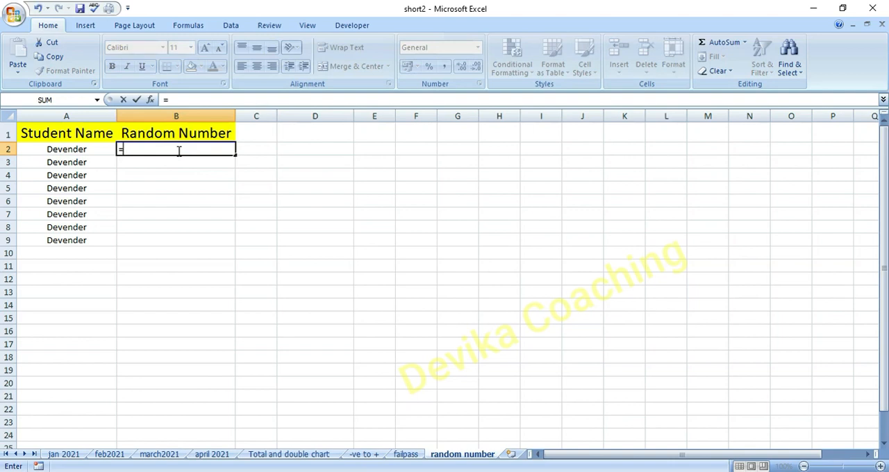
pyautogui.write('ran')
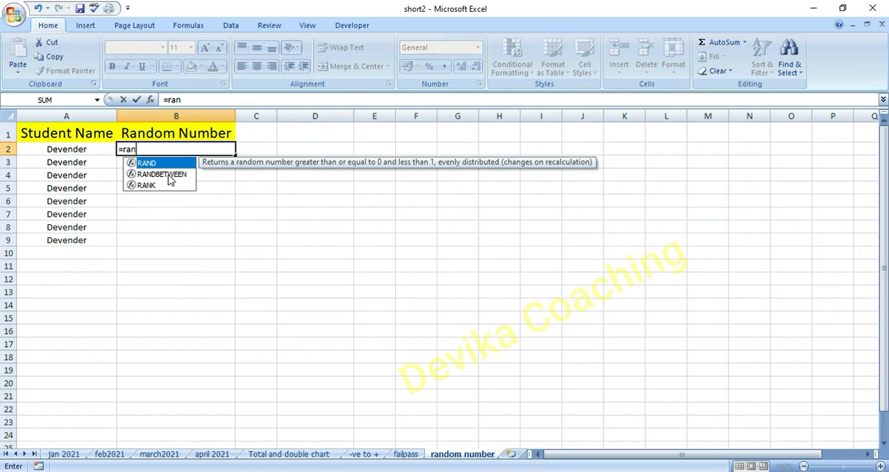
pyautogui.doubleClick(170, 175)
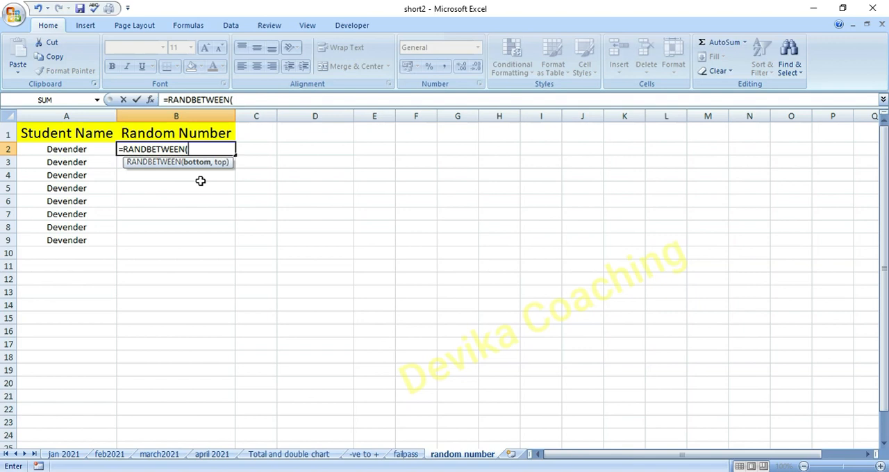
pyautogui.write('3,')
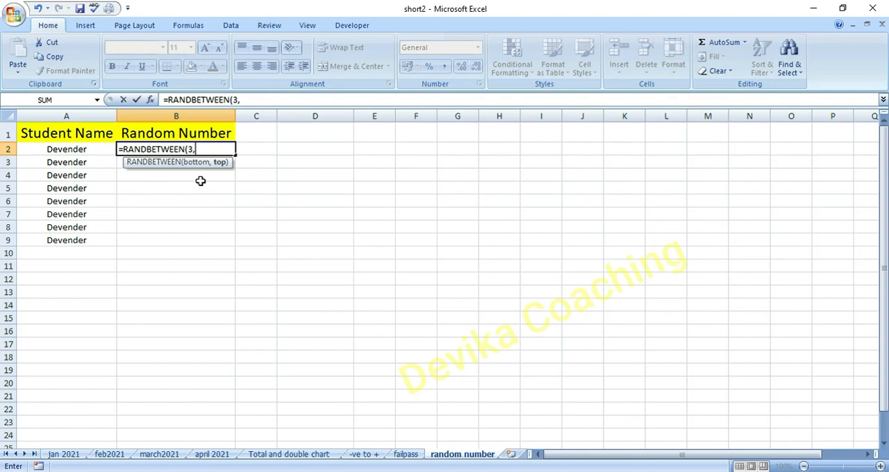
pyautogui.write('30)')
pyautogui.press('Return')
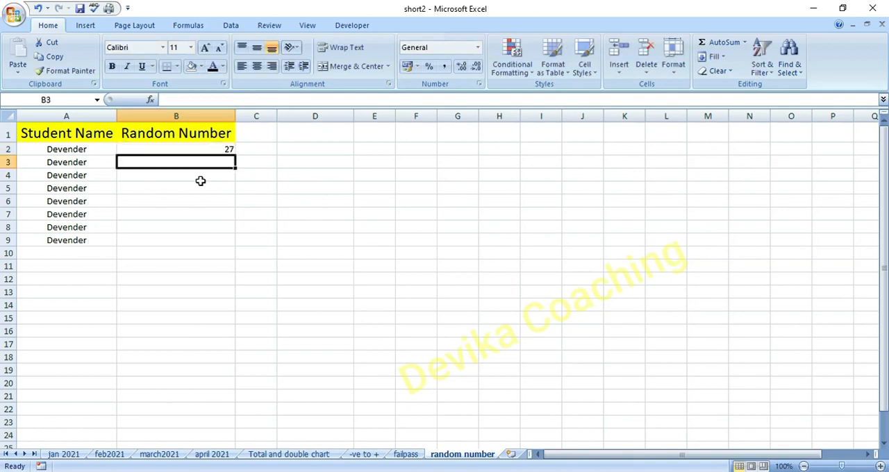
# - Fill the RANDBETWEEN formula from B2 down to B9 for the remaining students
pyautogui.click(227, 148)
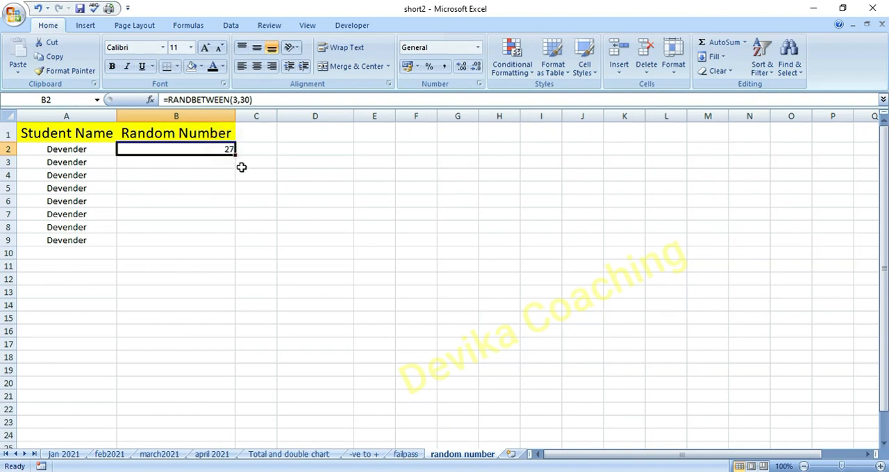
pyautogui.moveTo(234, 154); pyautogui.dragTo(234, 243)
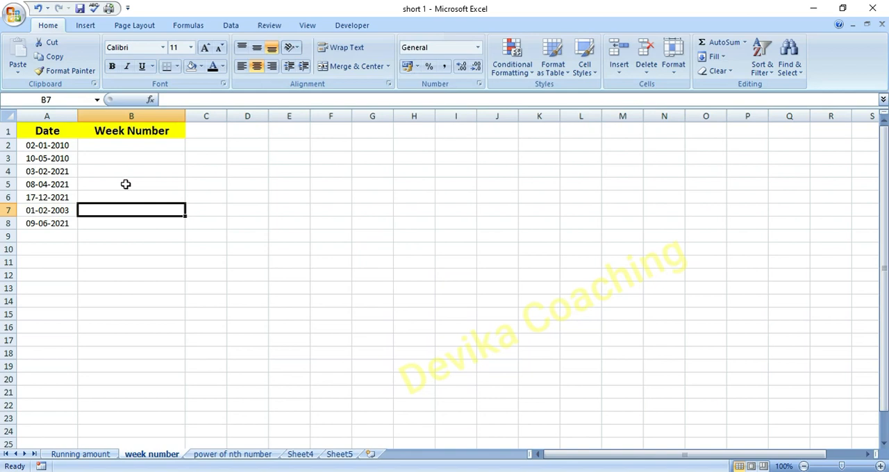
# - In B2 of the week number sheet, get the first date's week number with =WEEKNUM(A2)
pyautogui.click(151, 180)
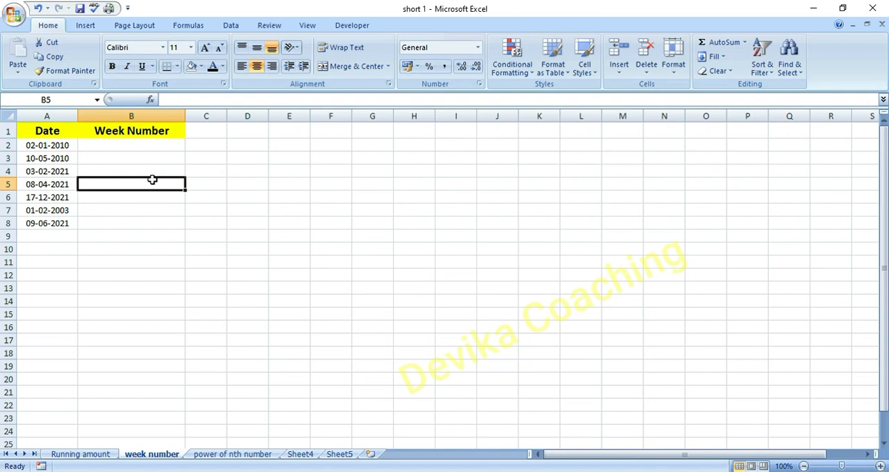
pyautogui.click(143, 235)
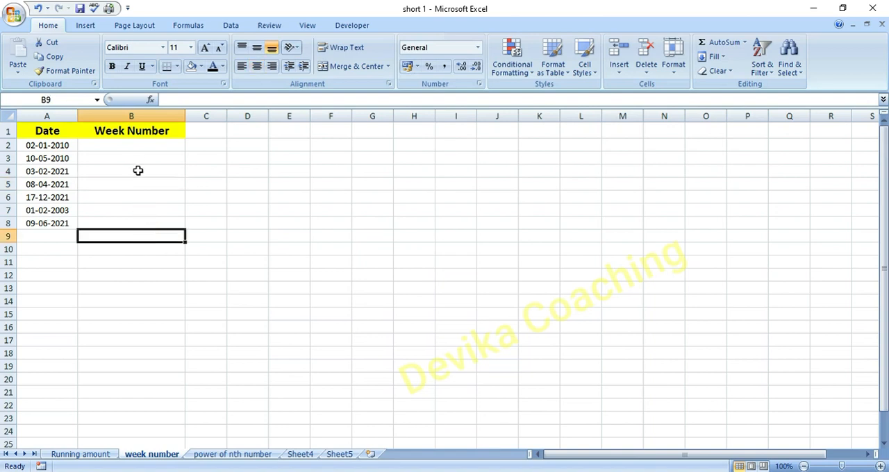
pyautogui.click(140, 146)
pyautogui.doubleClick(141, 145)
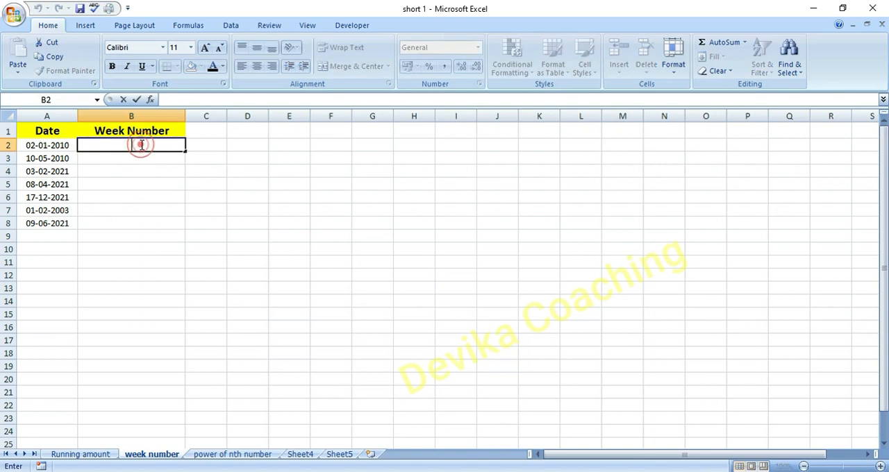
pyautogui.write('=e')
pyautogui.press('BackSpace')
pyautogui.write('w')
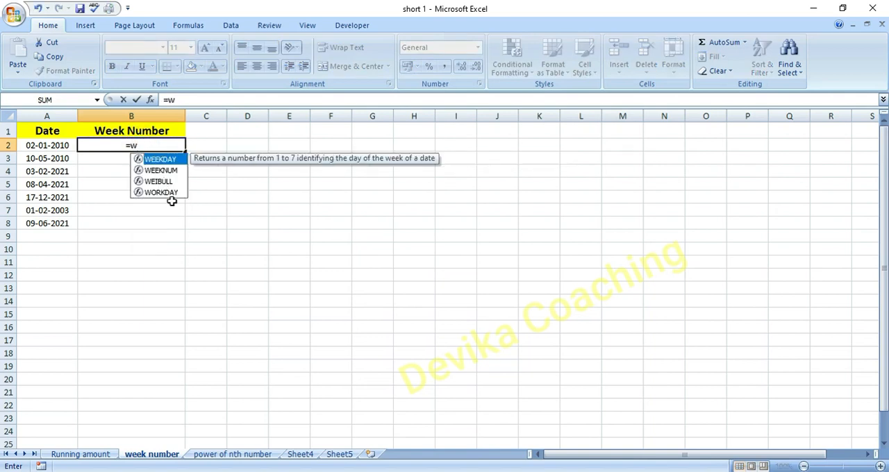
pyautogui.doubleClick(170, 169)
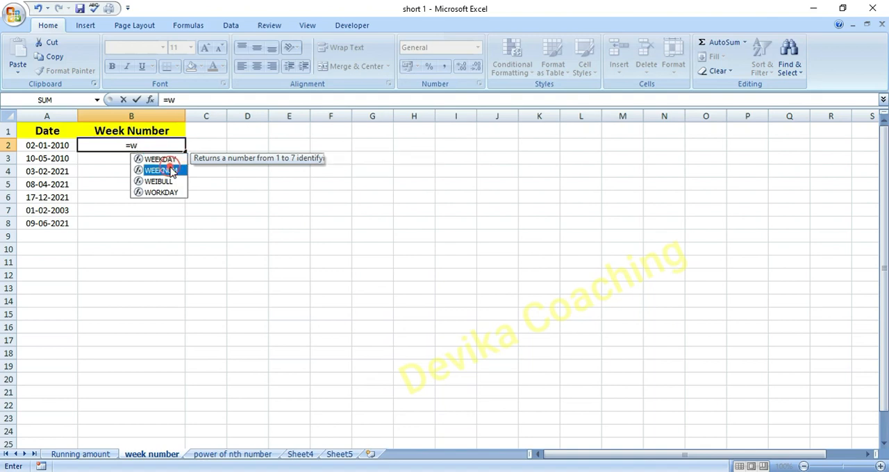
pyautogui.click(62, 144)
pyautogui.write(')')
pyautogui.press('Return')
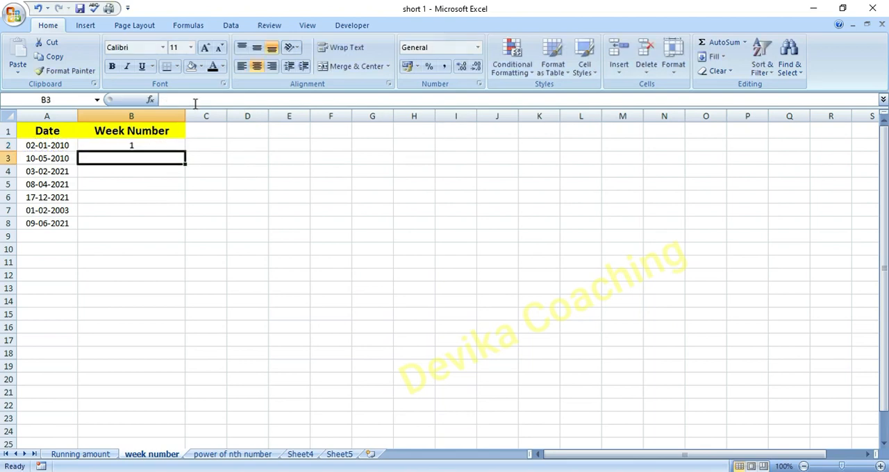
# - Fill the WEEKNUM formula from B2 down to B8 for the remaining dates
pyautogui.click(169, 145)
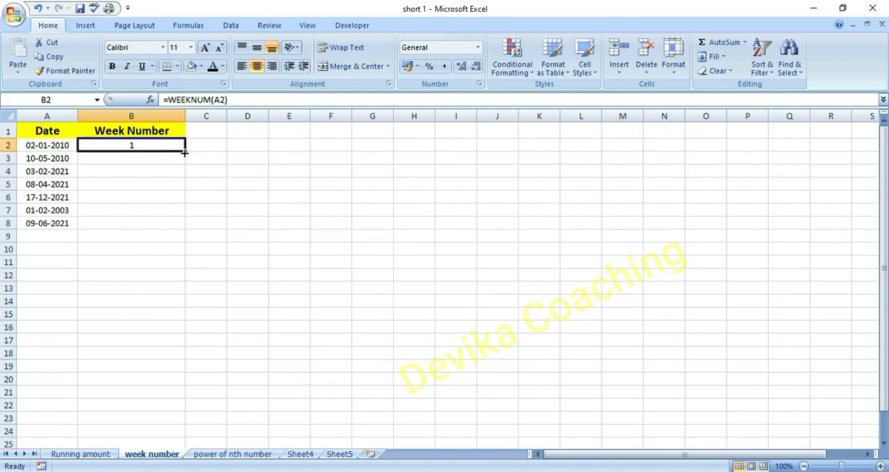
pyautogui.moveTo(185, 151); pyautogui.dragTo(184, 232)
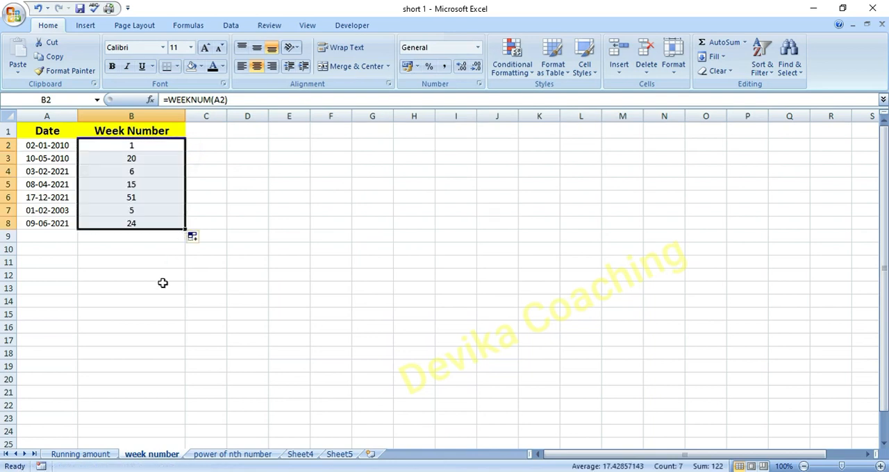
pyautogui.click(162, 283)
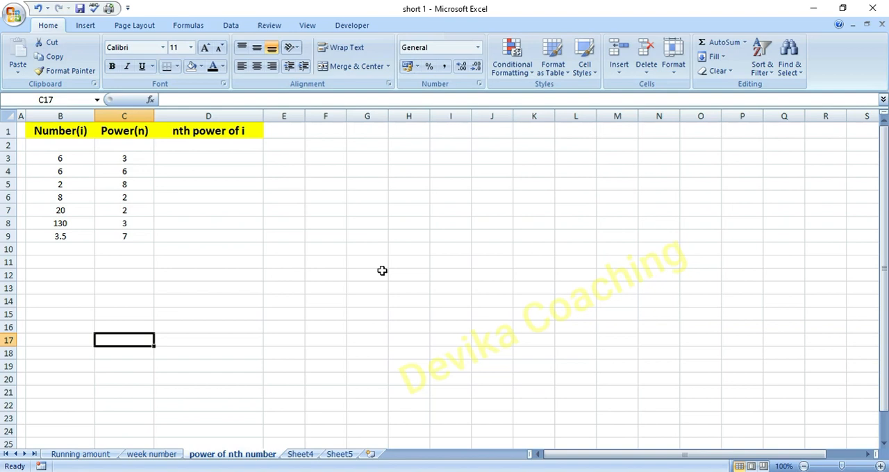
# - In D3 of the power of nth number sheet, raise the first number to its power with =POWER(B3,C3)
pyautogui.click(213, 159)
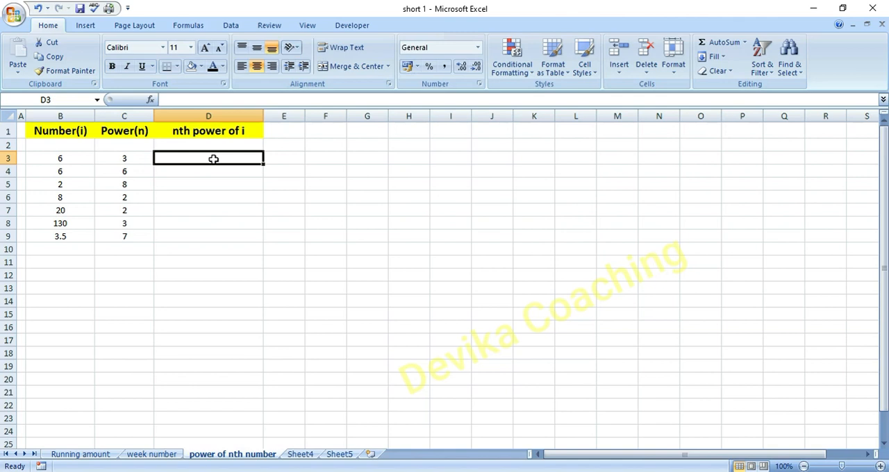
pyautogui.write('=')
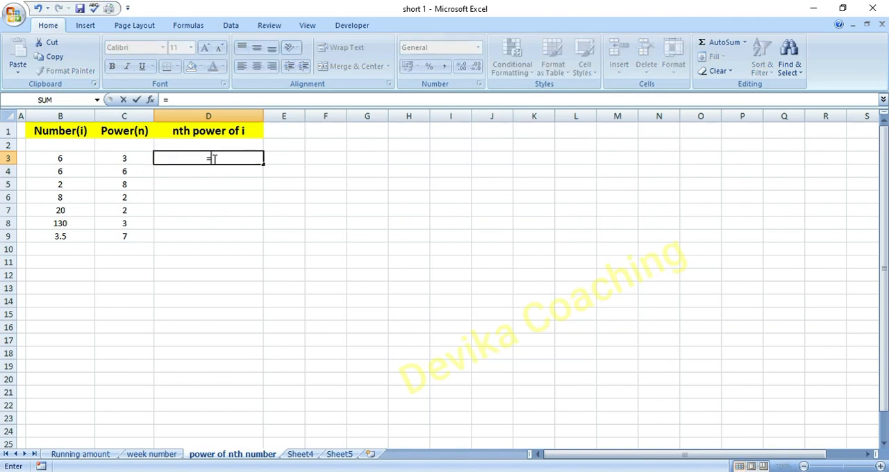
pyautogui.write('po')
pyautogui.doubleClick(225, 185)
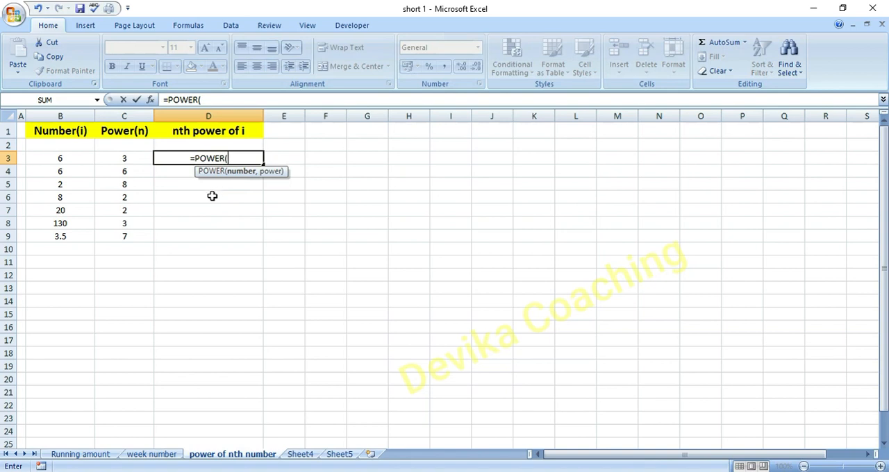
pyautogui.click(82, 160)
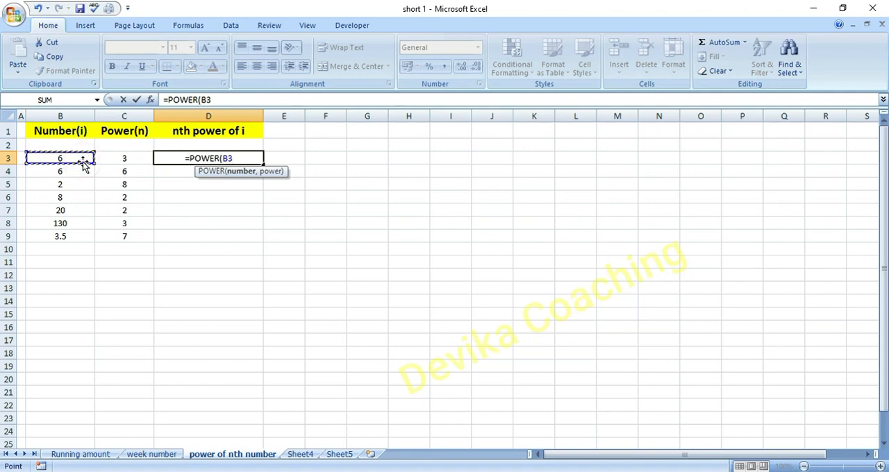
pyautogui.write(',')
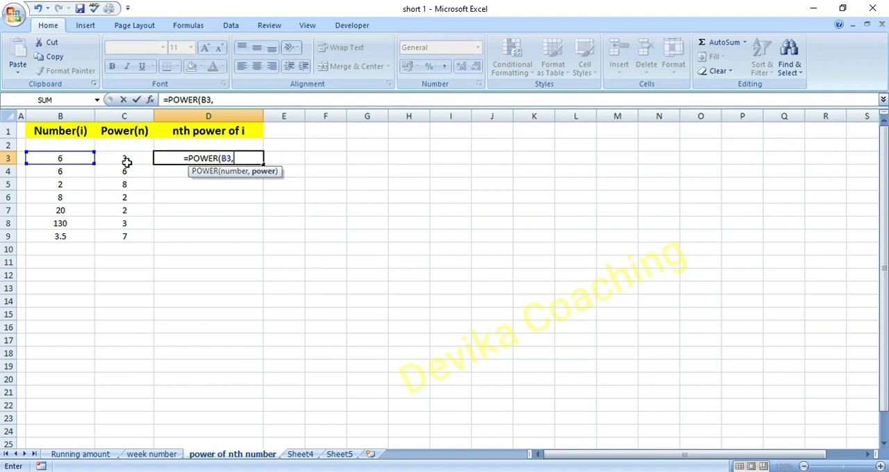
pyautogui.click(126, 161)
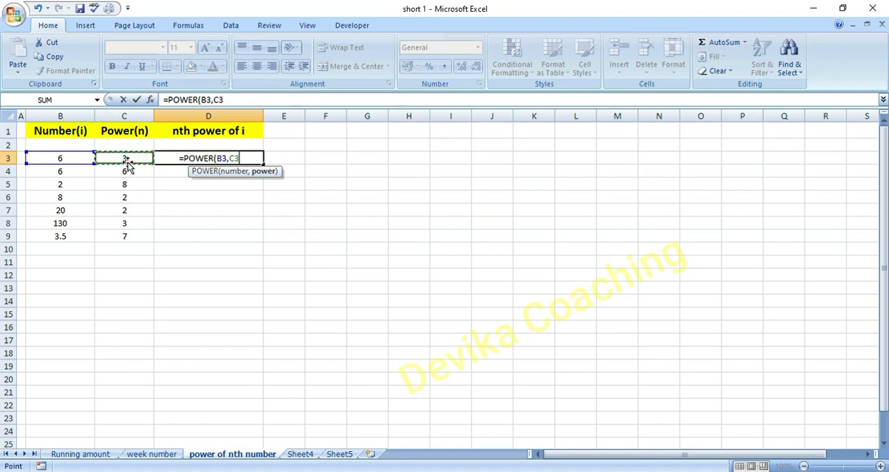
pyautogui.write(')')
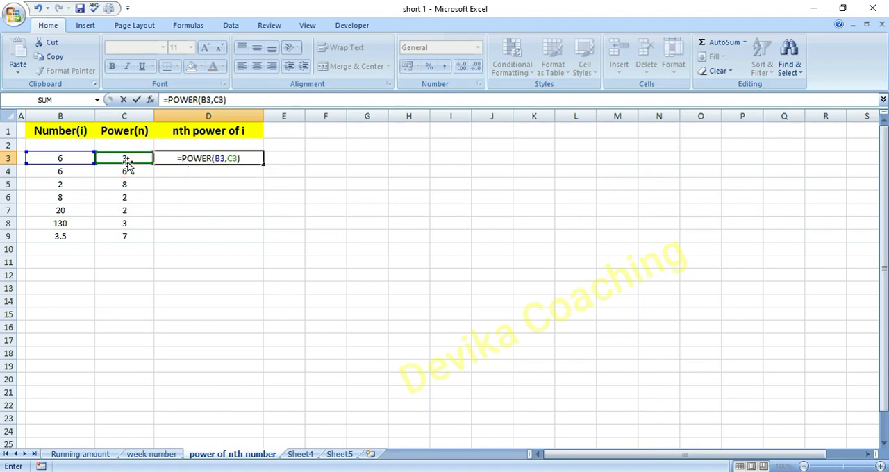
pyautogui.press('Return')
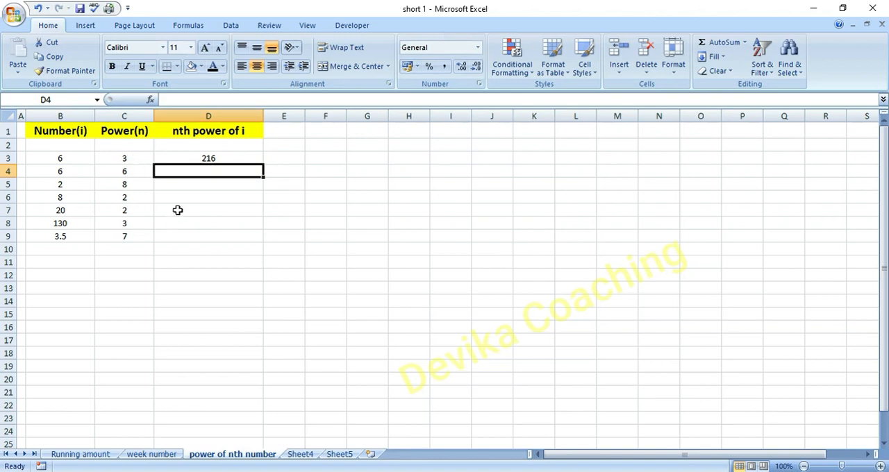
# - Fill the POWER formula from D3 down to D9 for the remaining numbers
pyautogui.click(239, 158)
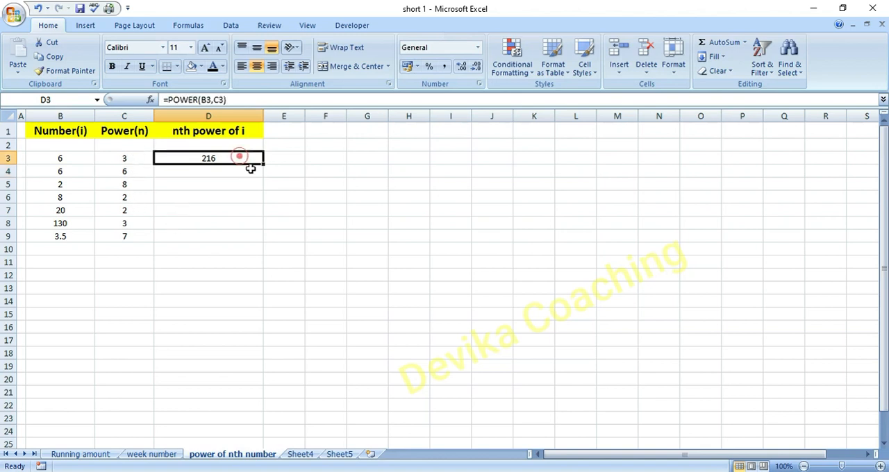
pyautogui.moveTo(264, 164); pyautogui.dragTo(259, 239)
pyautogui.click(284, 366)
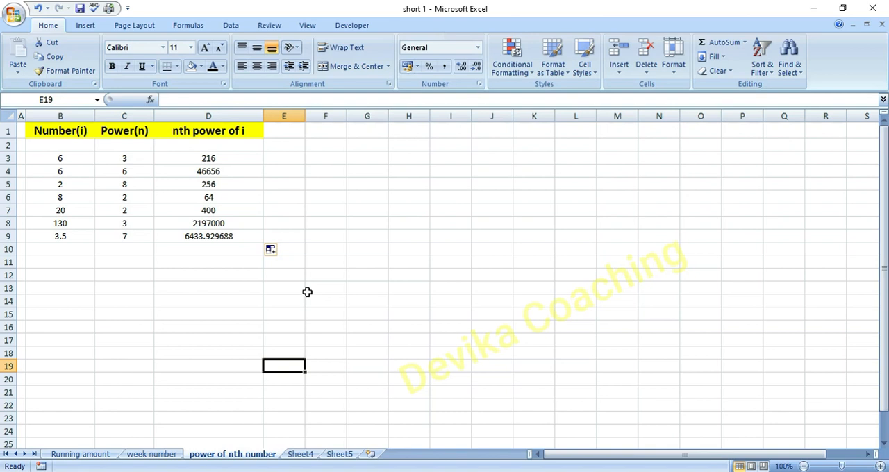
# - Change the first row's power in C3 to 4
pyautogui.click(134, 161)
pyautogui.doubleClick(130, 160)
pyautogui.press('BackSpace')
pyautogui.write('4')
pyautogui.press('Return')
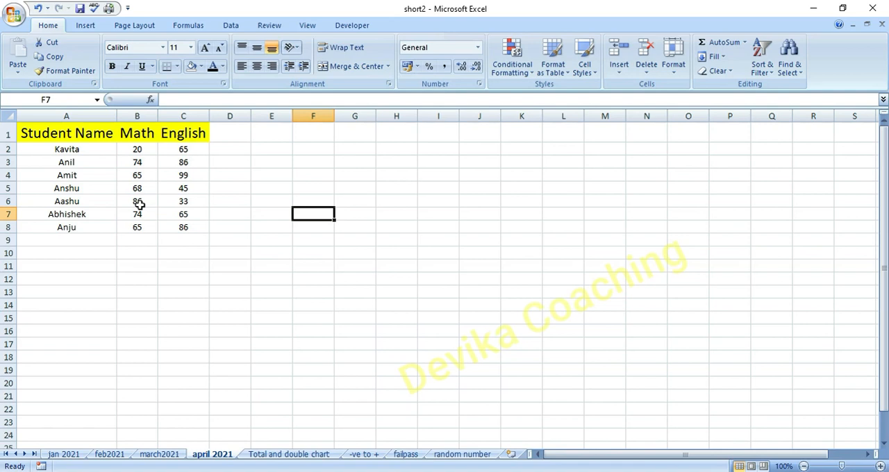
# - Insert a 100% stacked 2-D column chart from A1:B8 of the april 2021 sheet and place it just below the marks table
pyautogui.moveTo(82, 136); pyautogui.dragTo(123, 228)
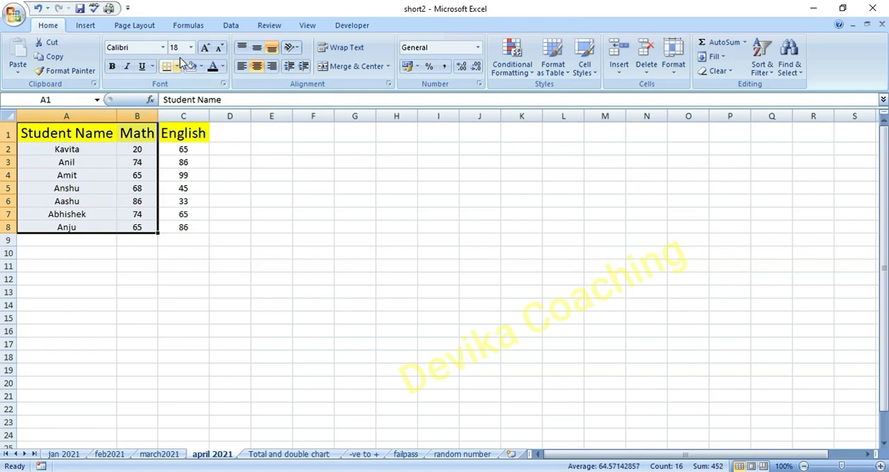
pyautogui.click(87, 26)
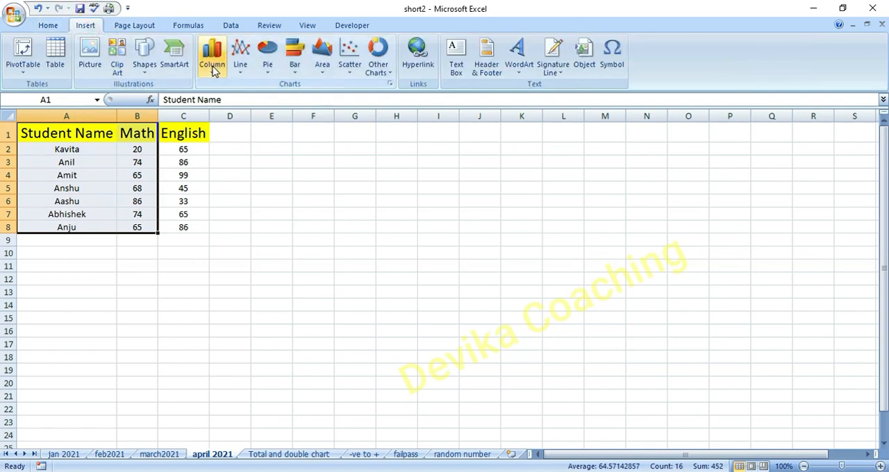
pyautogui.click(212, 61)
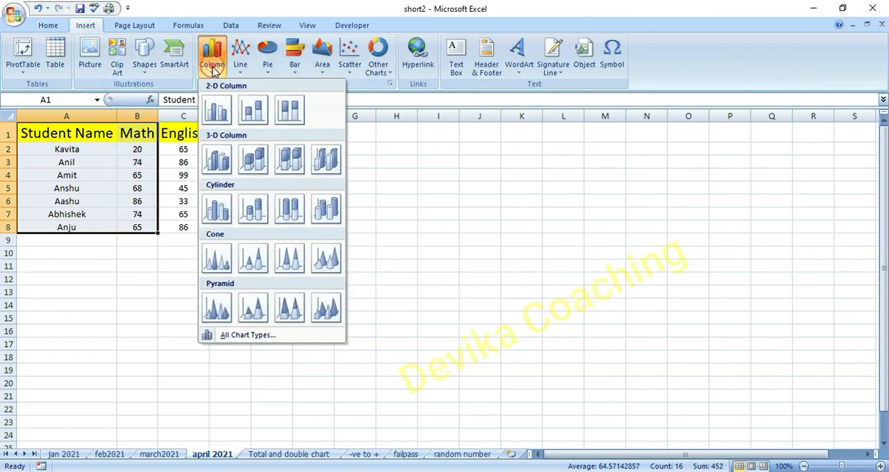
pyautogui.click(290, 114)
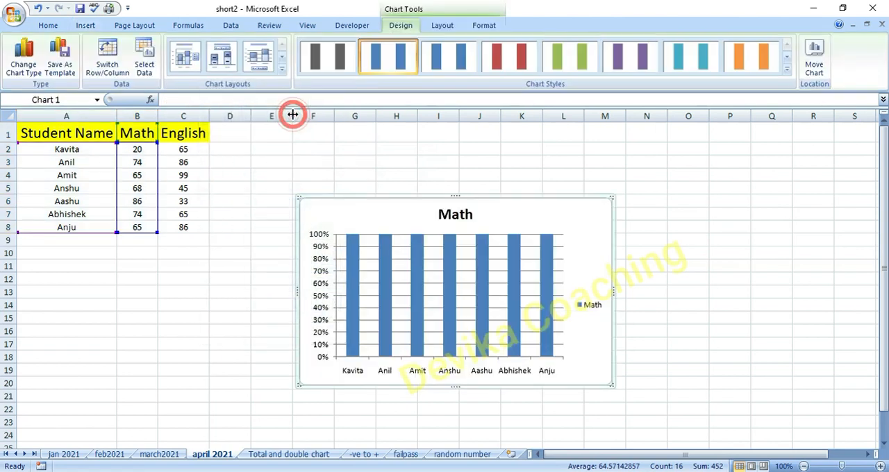
pyautogui.moveTo(413, 215); pyautogui.dragTo(315, 240)
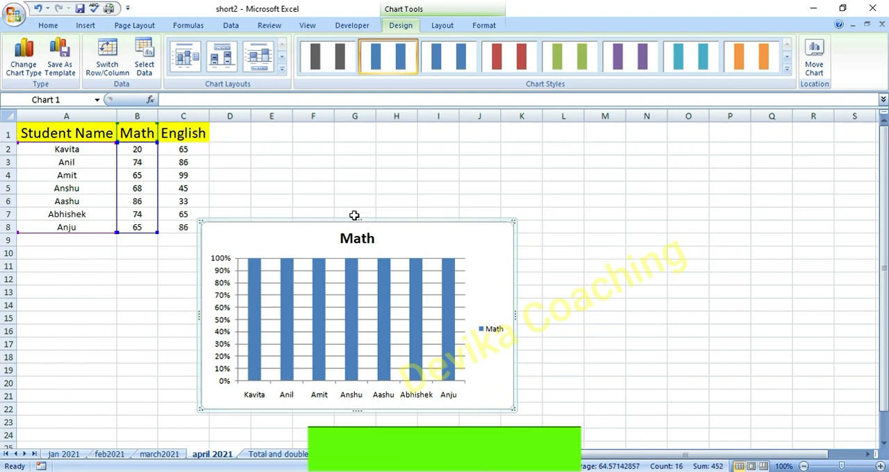
# - Add the English marks in C1:C8 to the Math chart as a second series by copying and pasting them
pyautogui.click(306, 159)
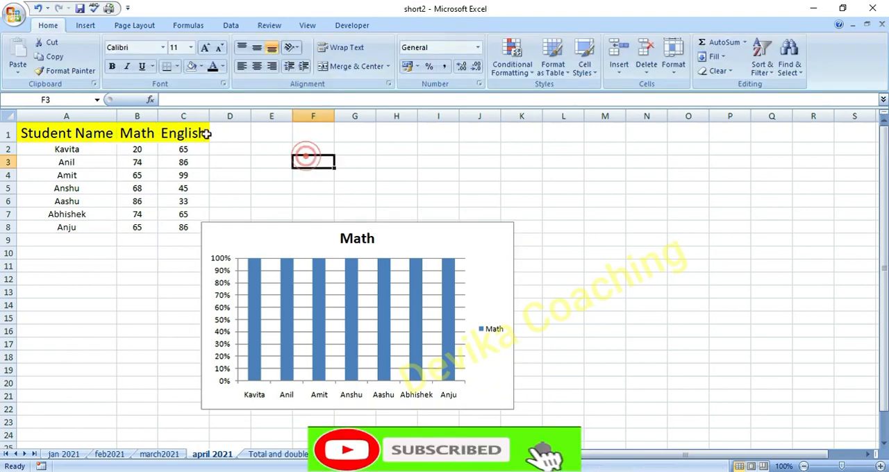
pyautogui.click(201, 133)
pyautogui.hotkey('shift', 'Down')
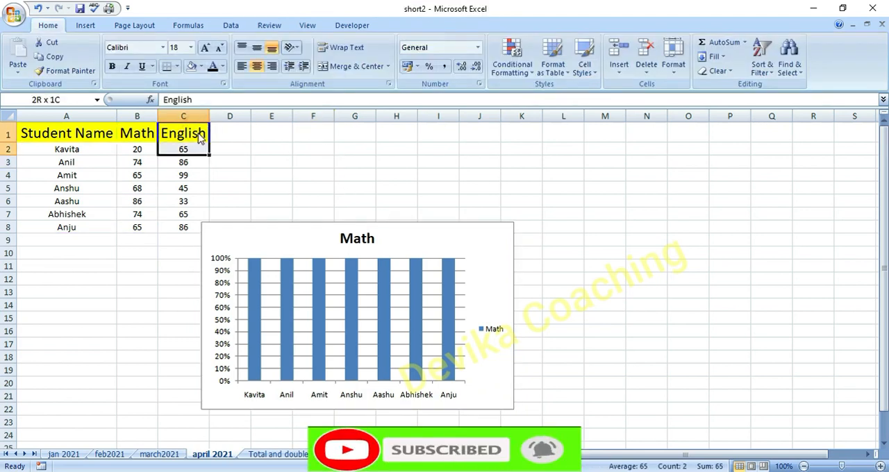
pyautogui.hotkey('shift', 'Down')
pyautogui.hotkey('shift', 'Down')
pyautogui.hotkey('shift', 'Down')
pyautogui.hotkey('shift', 'Down')
pyautogui.hotkey('shift', 'Down')
pyautogui.hotkey('shift', 'Down')
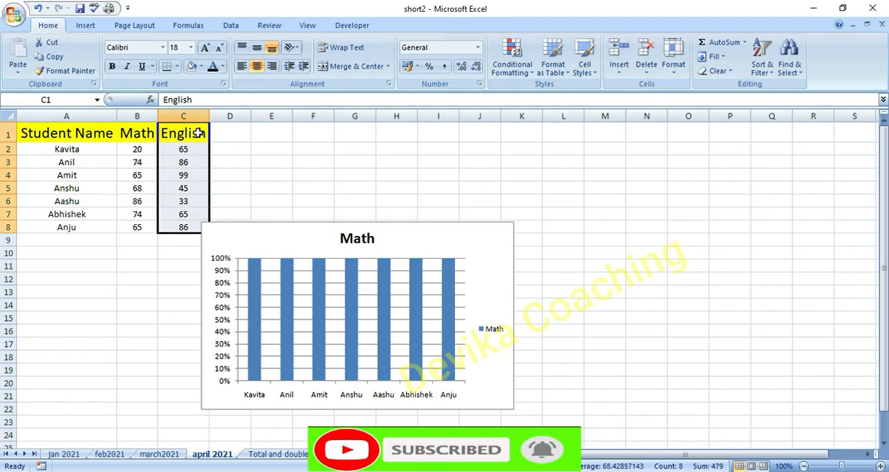
pyautogui.hotkey('ctrl', 'c')
pyautogui.click(279, 245)
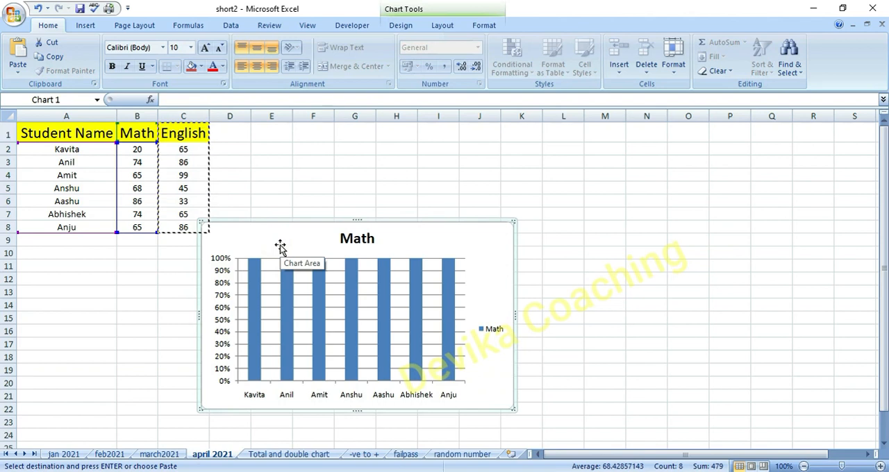
pyautogui.hotkey('ctrl', 'v')
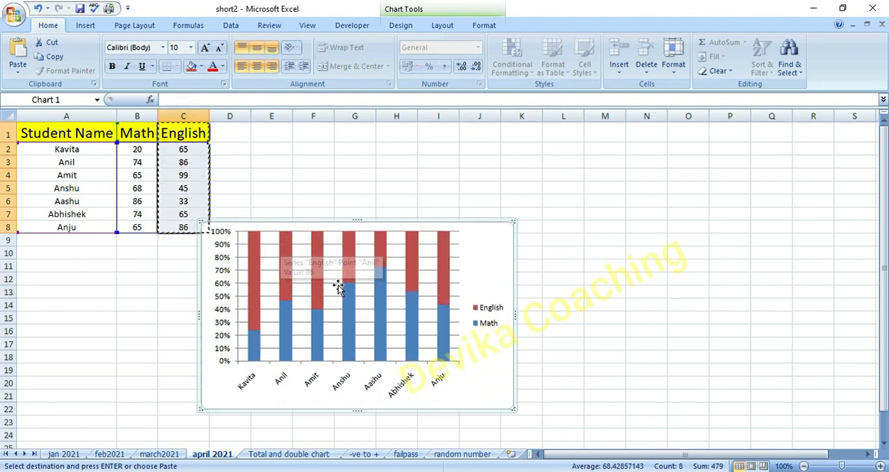